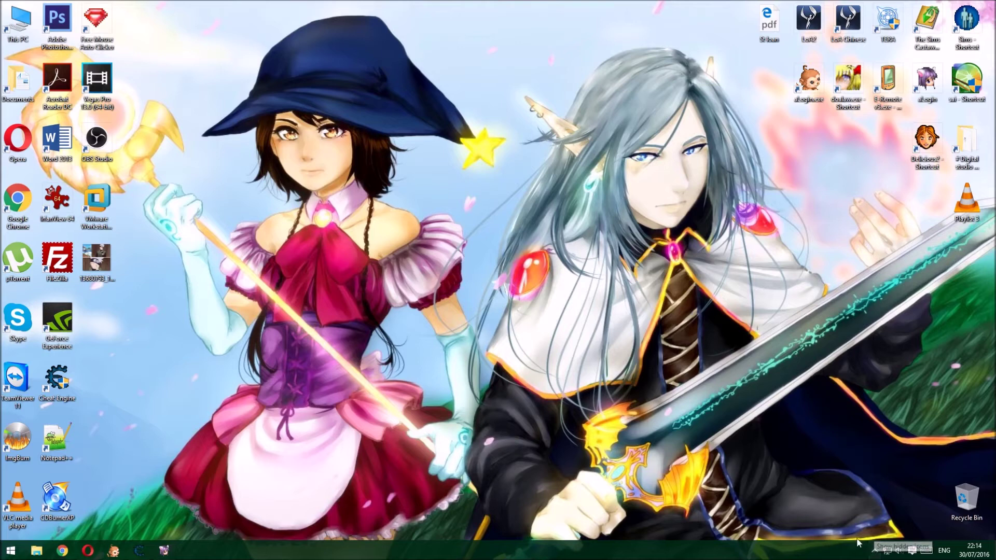
Check the antivirus protection status among the hidden notification-area icons
{"action": "left_click", "coordinate": [875, 549]}
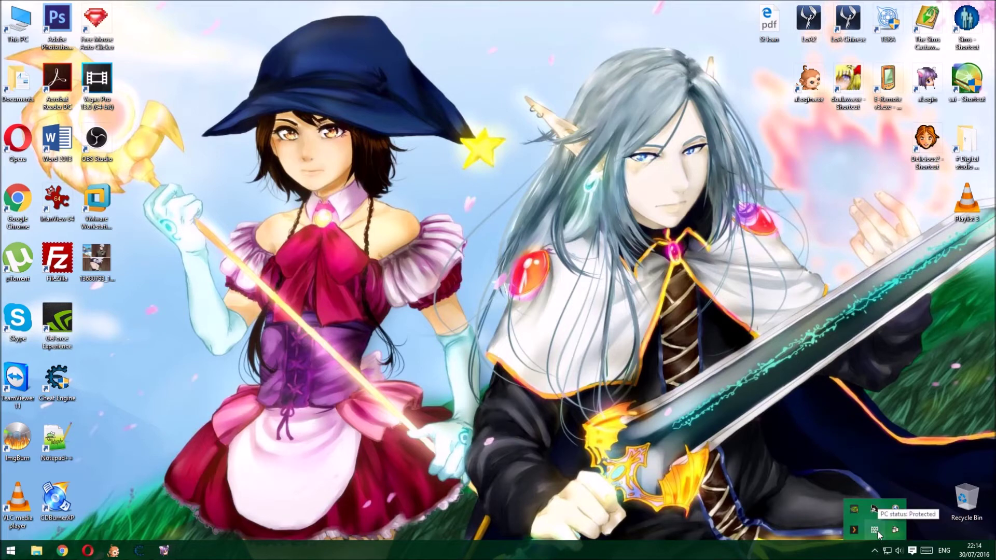
{"action": "left_click", "coordinate": [776, 503]}
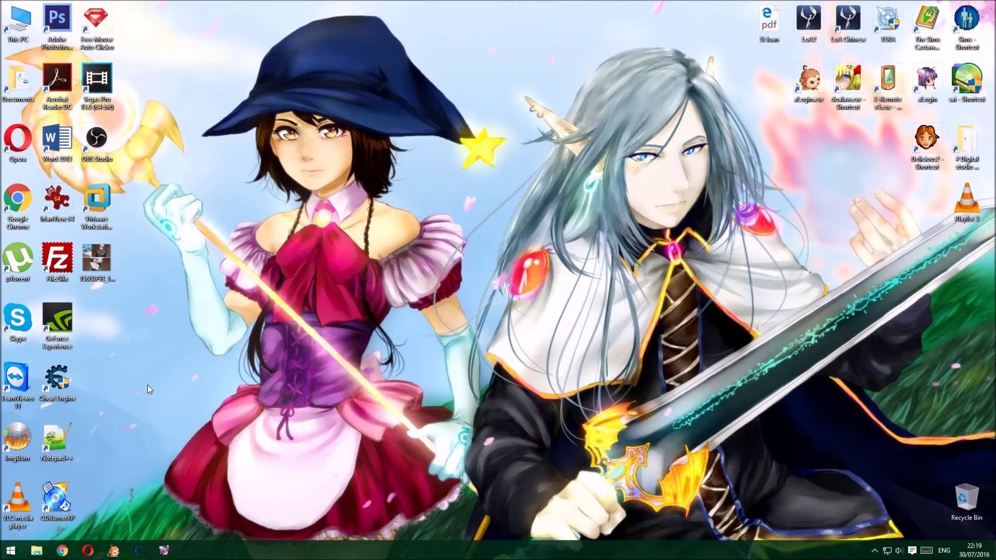
Switch to Opera and review the descriptions of the videos on uninstalling McAfee and BitDefender and adding The Sims 4 to antivirus exceptions
{"action": "left_click", "coordinate": [88, 550]}
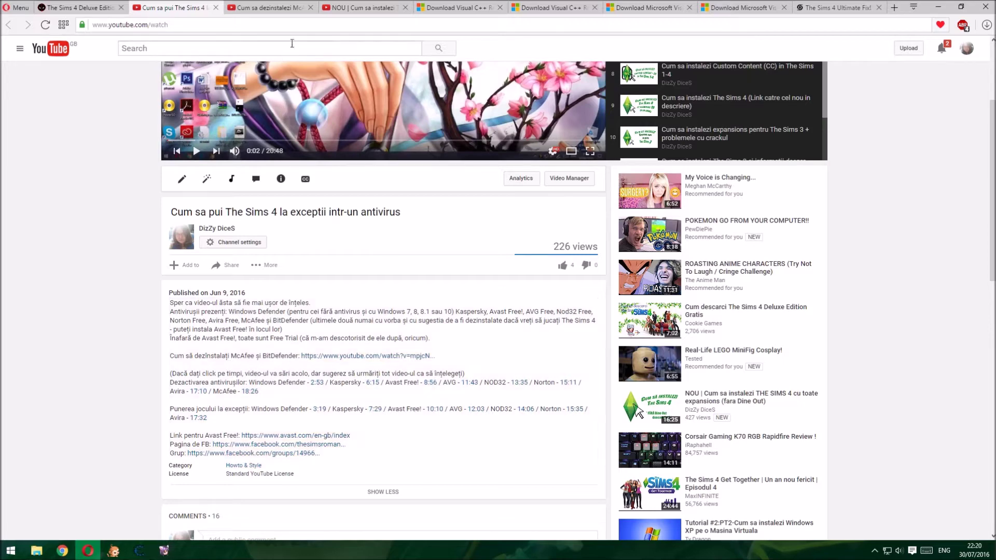
{"action": "left_click", "coordinate": [279, 11]}
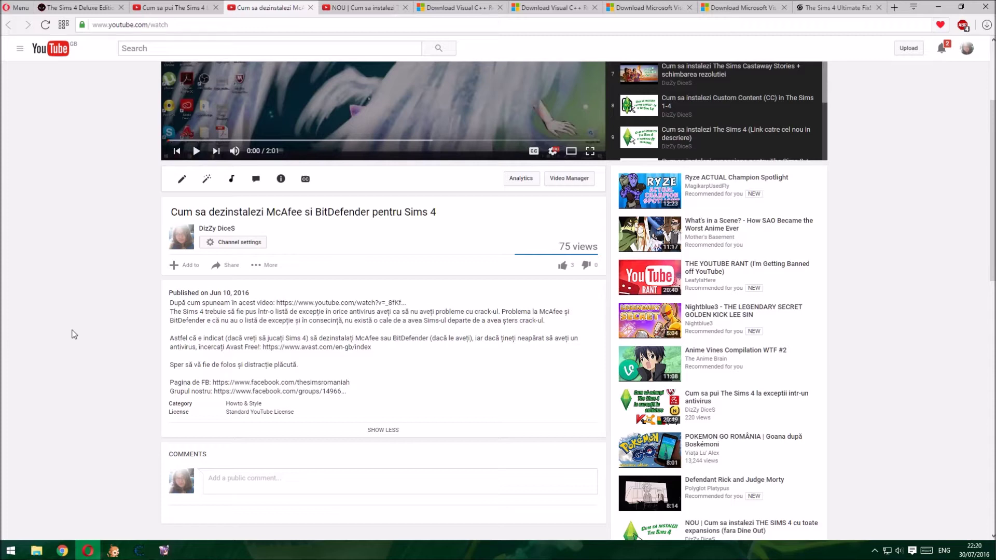
{"action": "left_click", "coordinate": [149, 7]}
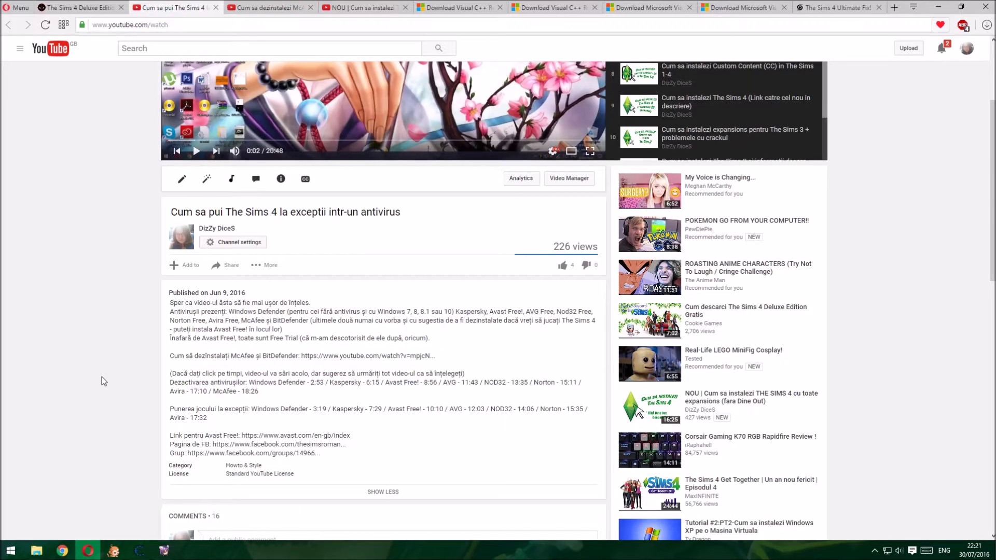
{"action": "scroll", "coordinate": [109, 379], "scroll_direction": "down", "scroll_amount": 1}
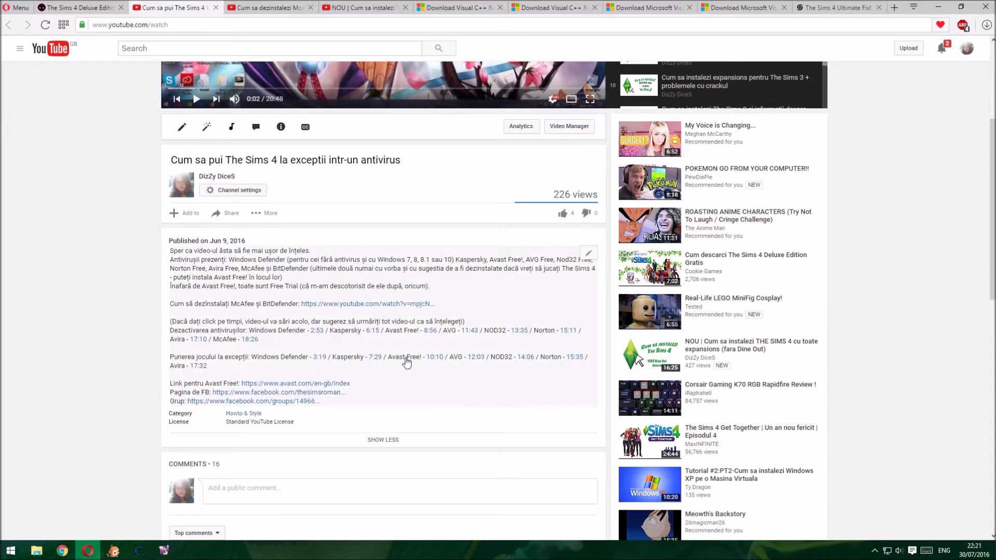
Open the Avast Free link from the video description in a new tab, view the download page and close it
{"action": "right_click", "coordinate": [269, 386]}
{"action": "left_click", "coordinate": [306, 390]}
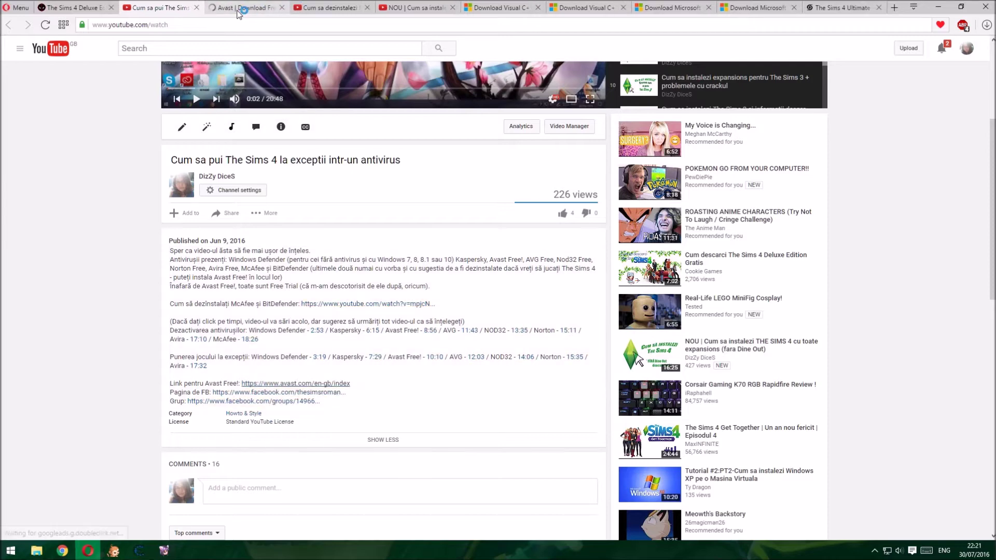
{"action": "left_click", "coordinate": [239, 11]}
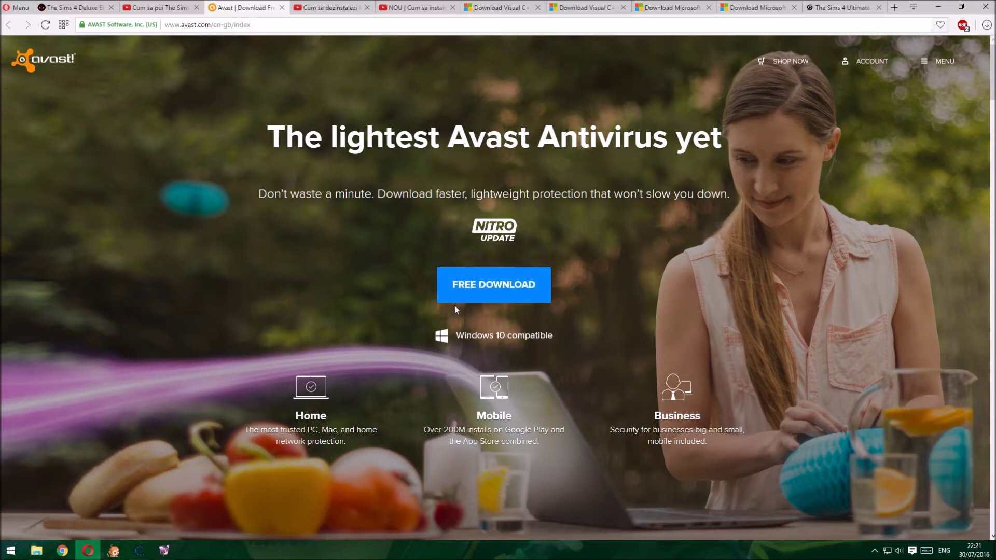
{"action": "left_click", "coordinate": [282, 7]}
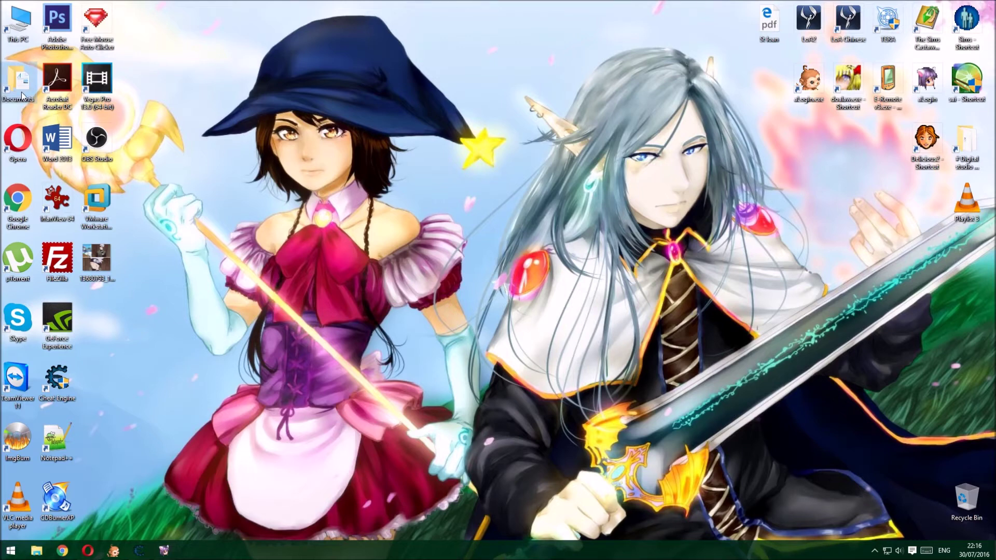
{"action": "left_click", "coordinate": [11, 550]}
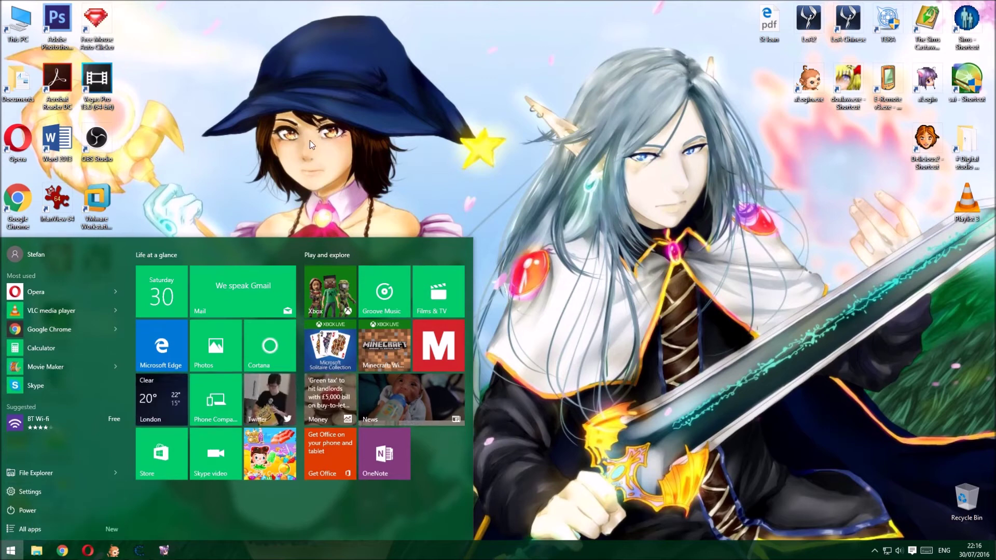
{"action": "left_click", "coordinate": [298, 146]}
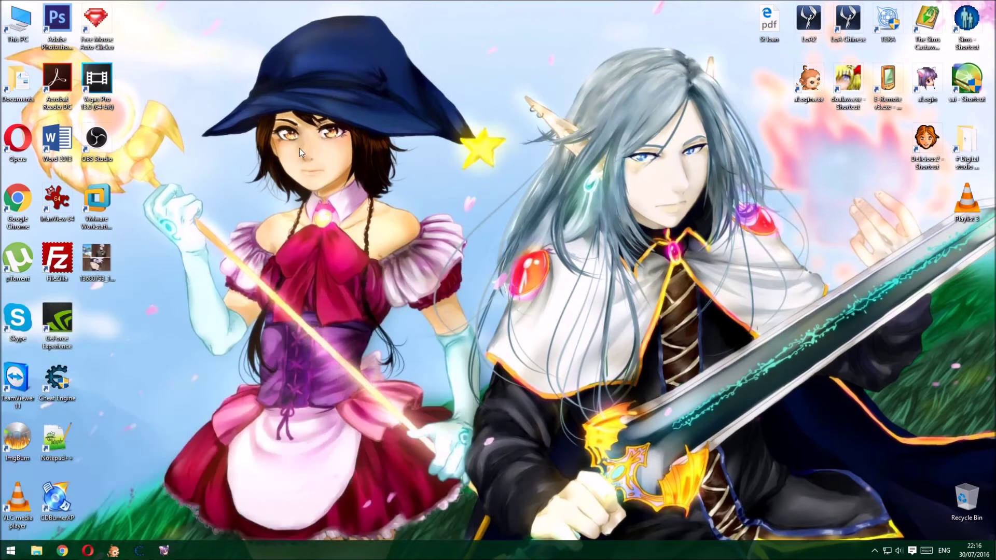
Copy The Sims 4 folder from the Electronic Arts folder in Documents
{"action": "double_click", "coordinate": [17, 92]}
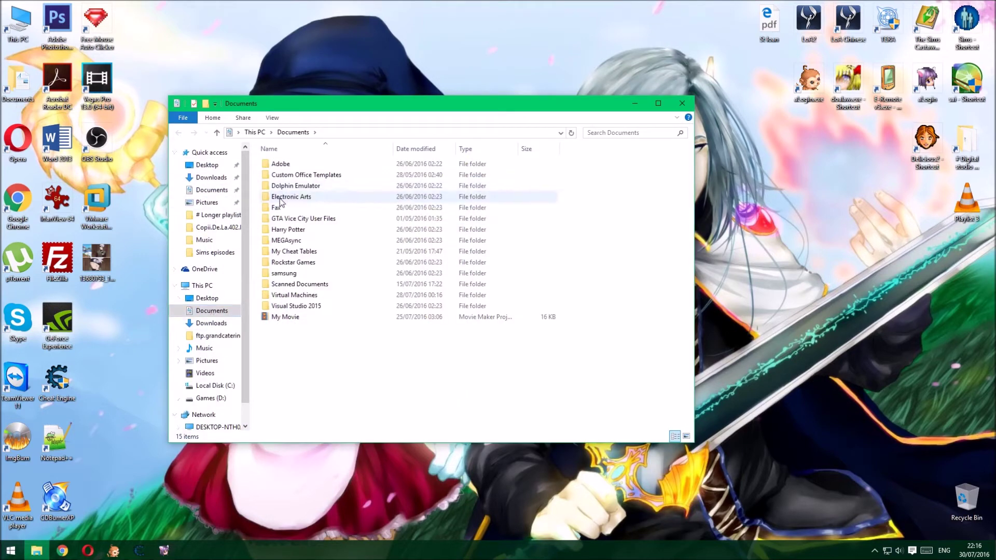
{"action": "double_click", "coordinate": [303, 201]}
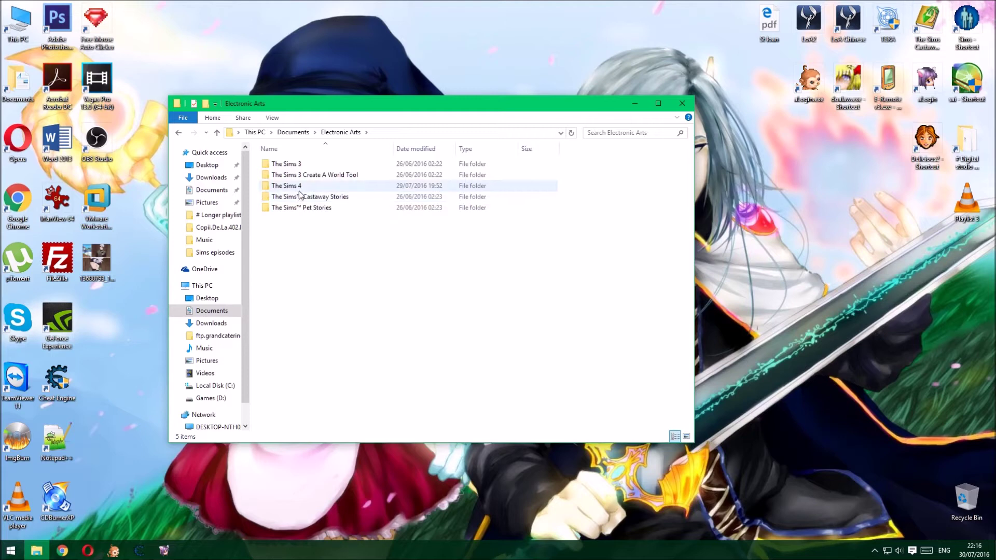
{"action": "double_click", "coordinate": [294, 188]}
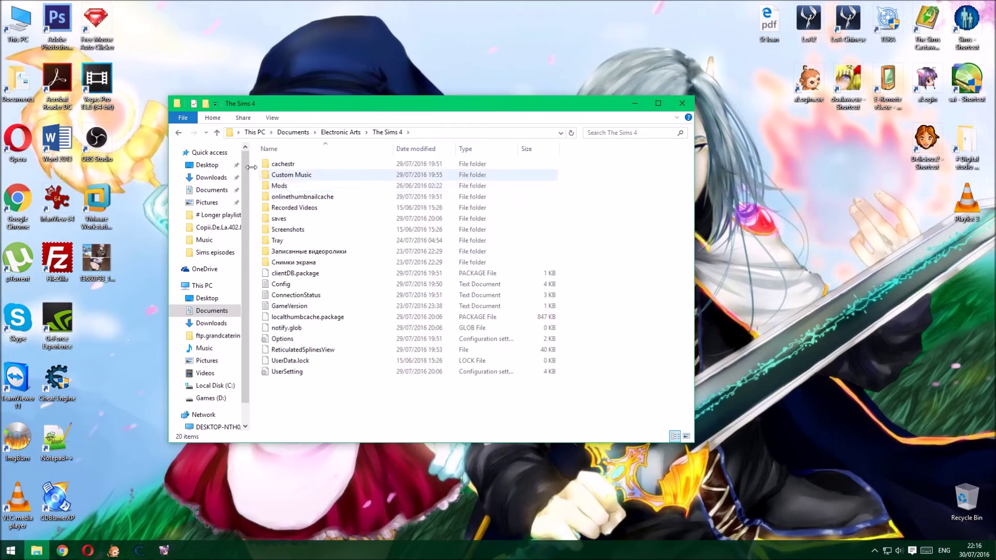
{"action": "left_click", "coordinate": [179, 132]}
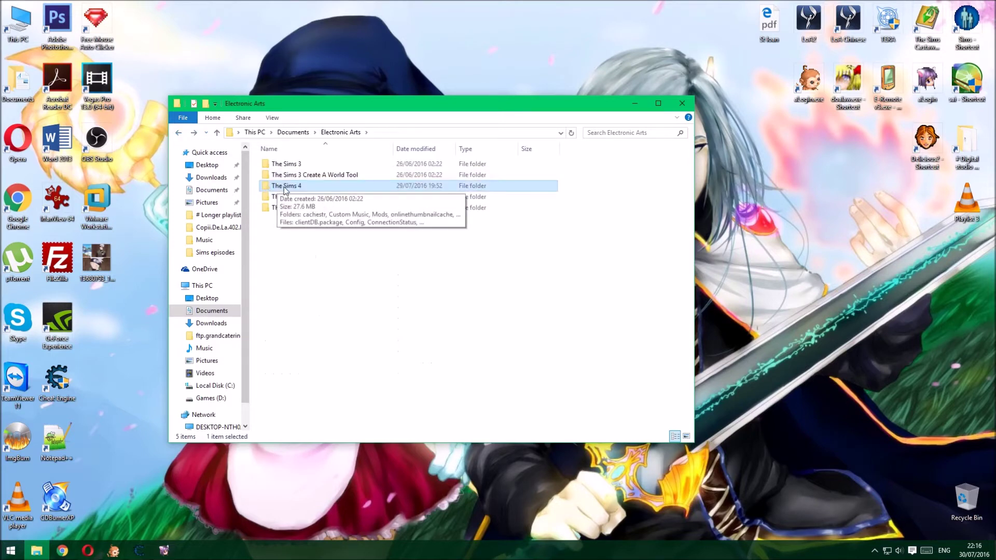
{"action": "right_click", "coordinate": [284, 187]}
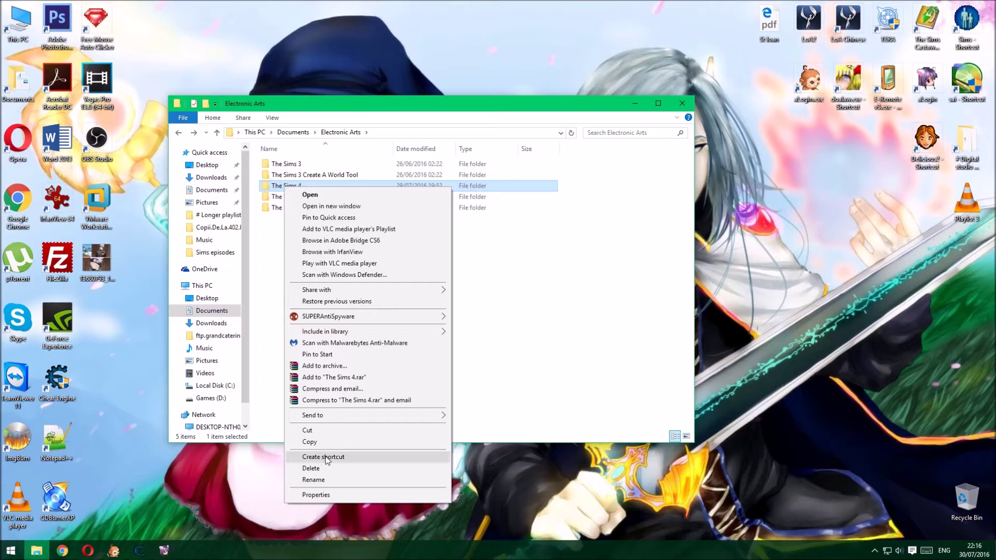
{"action": "left_click", "coordinate": [333, 442]}
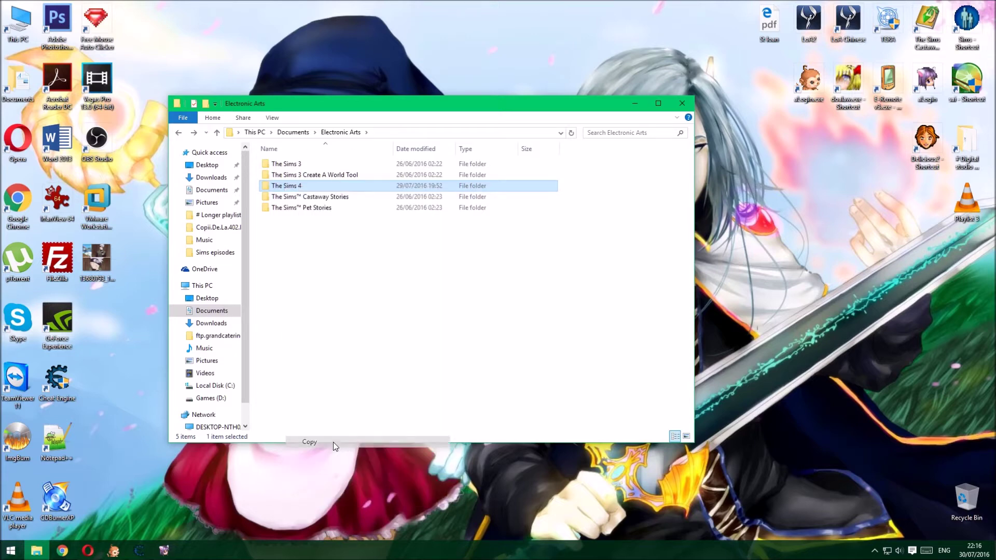
Create a new folder named "Sims 4 backup" on the Games (D:) drive
{"action": "double_click", "coordinate": [25, 32]}
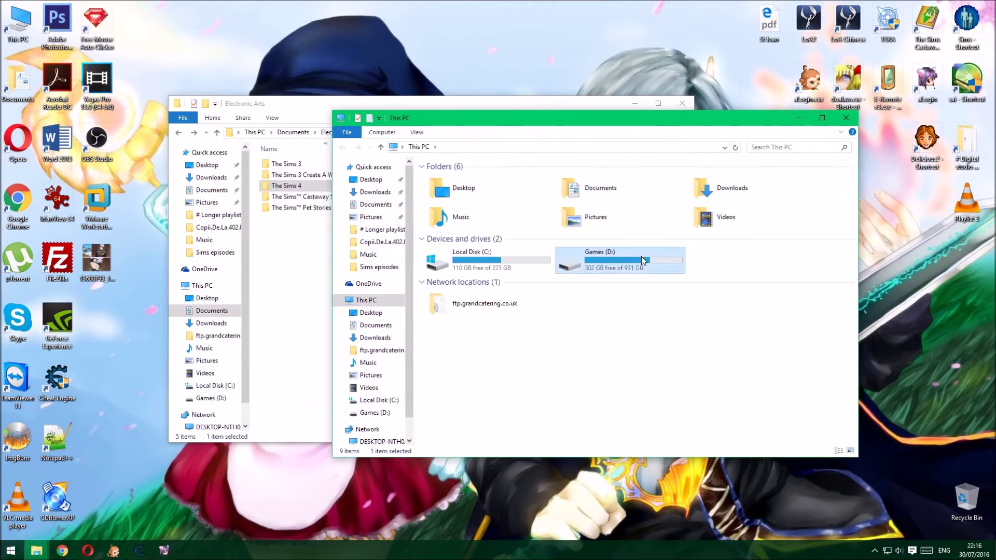
{"action": "double_click", "coordinate": [641, 256]}
{"action": "right_click", "coordinate": [543, 358]}
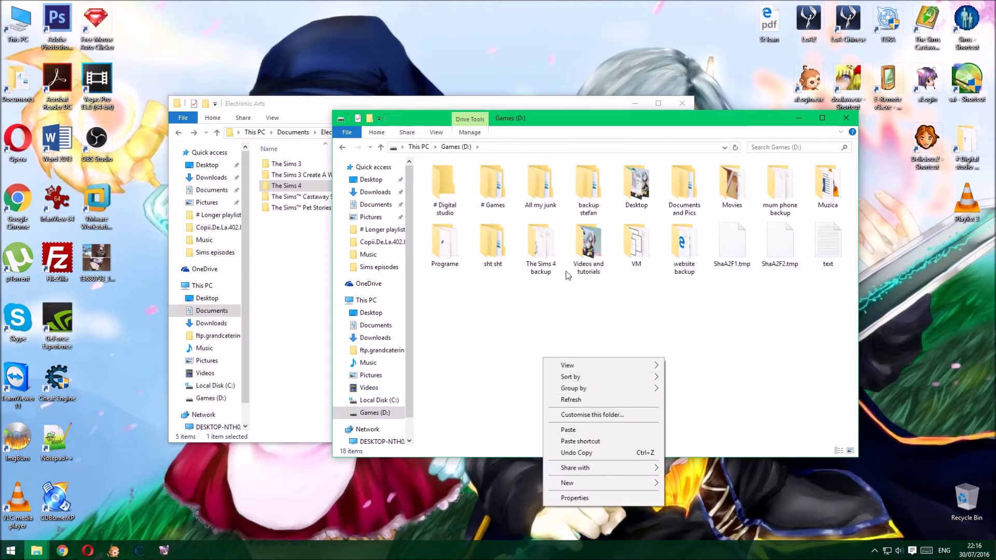
{"action": "mouse_move", "coordinate": [588, 484]}
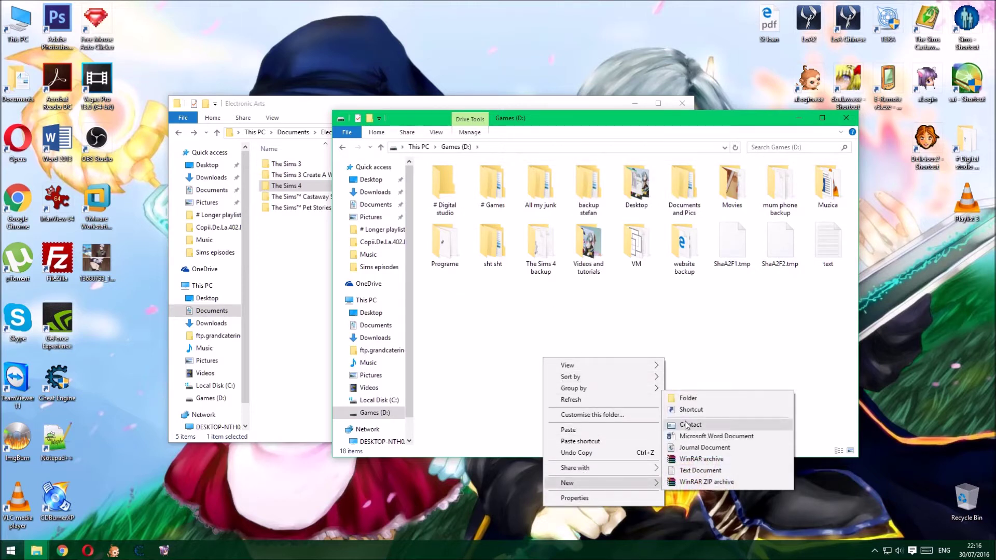
{"action": "left_click", "coordinate": [688, 398]}
{"action": "type", "text": "Sims 4 backup"}
{"action": "key", "text": "Return"}
Paste the copied The Sims 4 folder into the "Sims 4 backup" folder and clear both Explorer windows from the desktop
{"action": "double_click", "coordinate": [464, 325]}
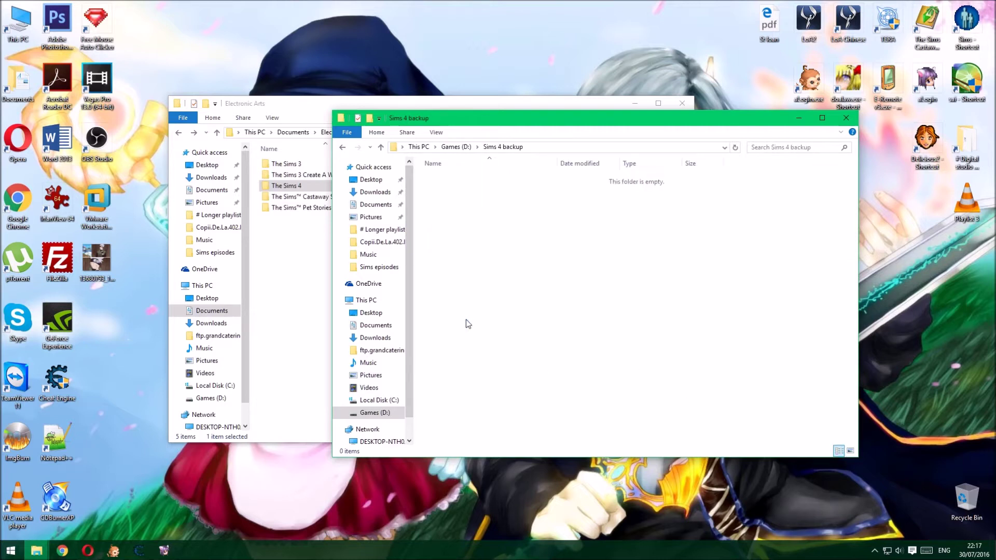
{"action": "key", "text": "ctrl+v"}
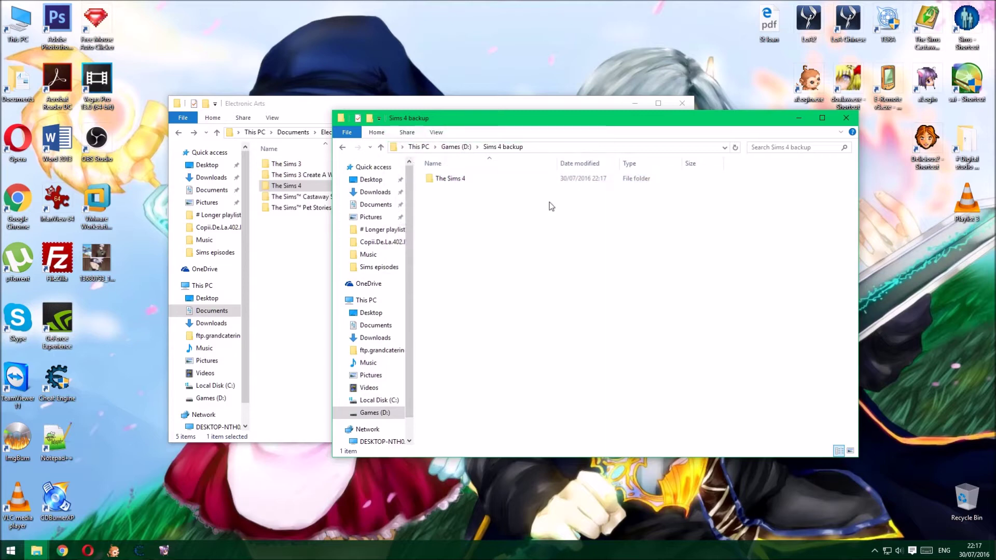
{"action": "left_click", "coordinate": [846, 118]}
{"action": "left_click", "coordinate": [635, 104]}
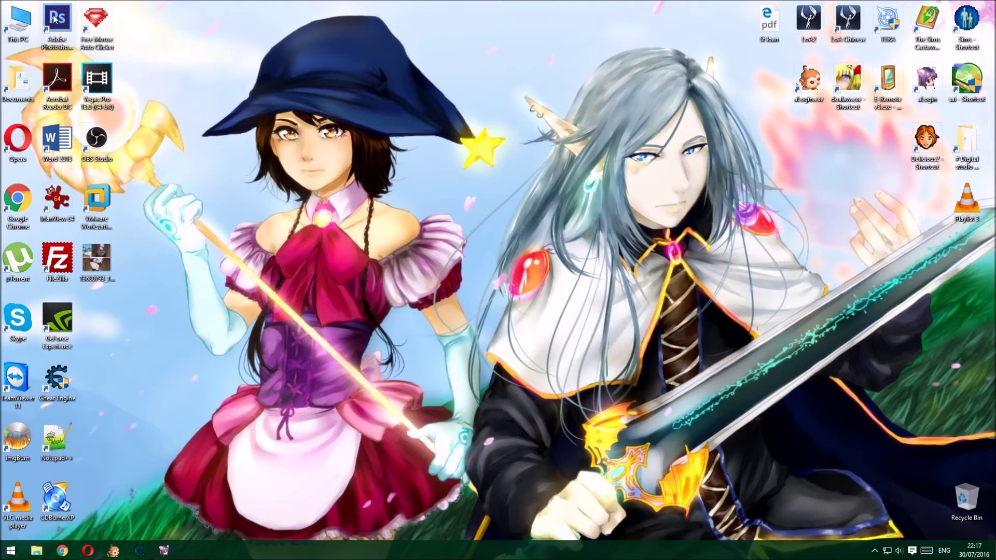
Open Control Panel and look through its items
{"action": "key", "text": "super"}
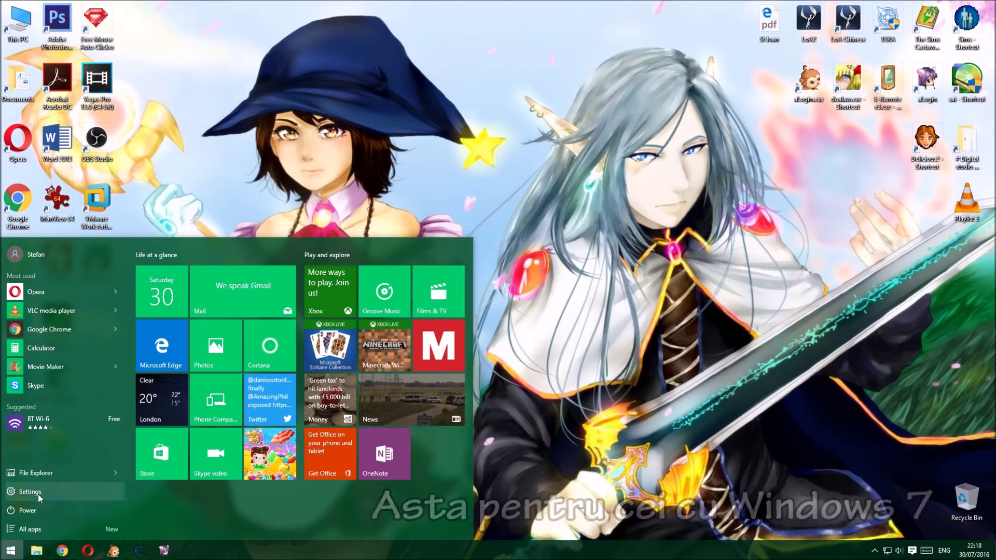
{"action": "key", "text": "super"}
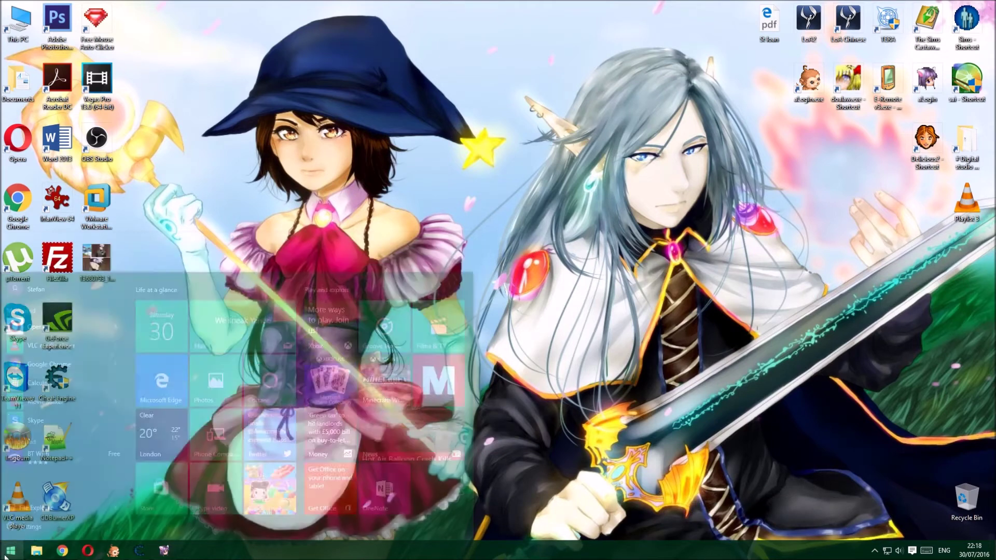
{"action": "right_click", "coordinate": [15, 553]}
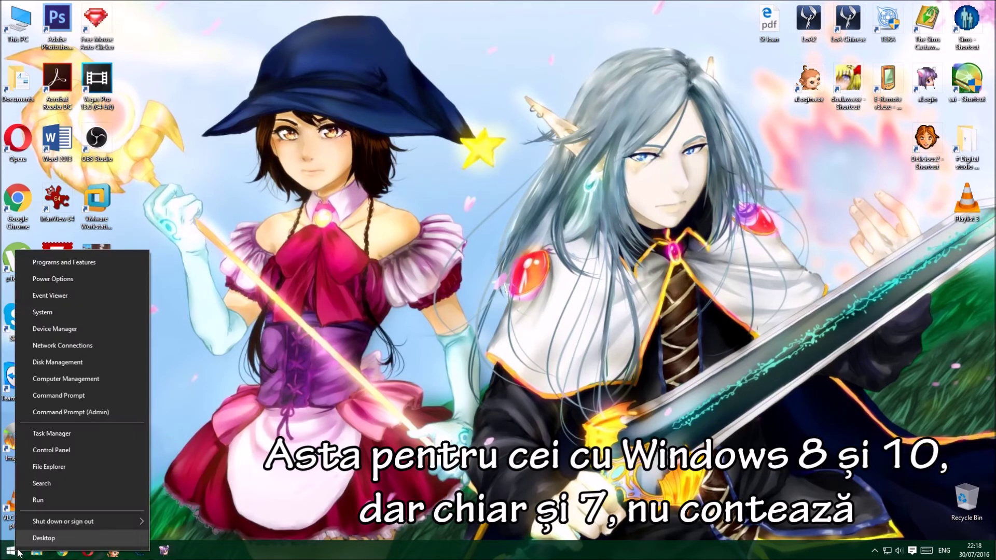
{"action": "left_click", "coordinate": [76, 450]}
{"action": "scroll", "coordinate": [591, 331], "scroll_direction": "down", "scroll_amount": 3}
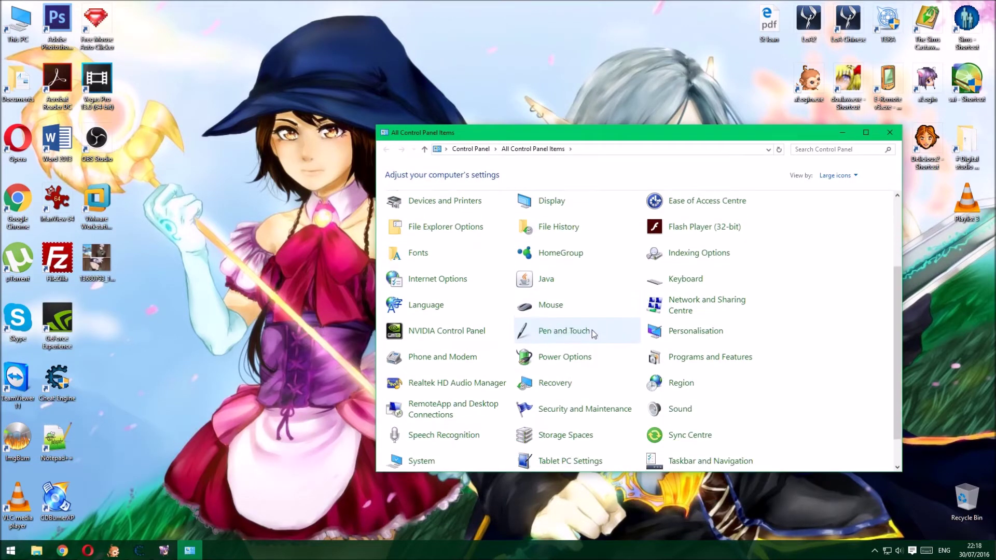
Display Control Panel by Category and return the view to Large icons
{"action": "left_click", "coordinate": [840, 176]}
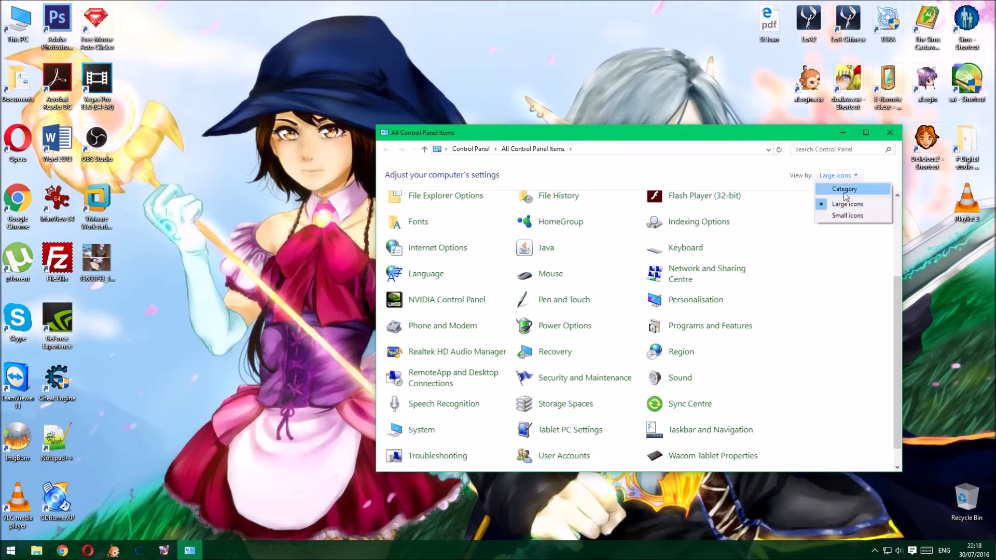
{"action": "left_click", "coordinate": [842, 189]}
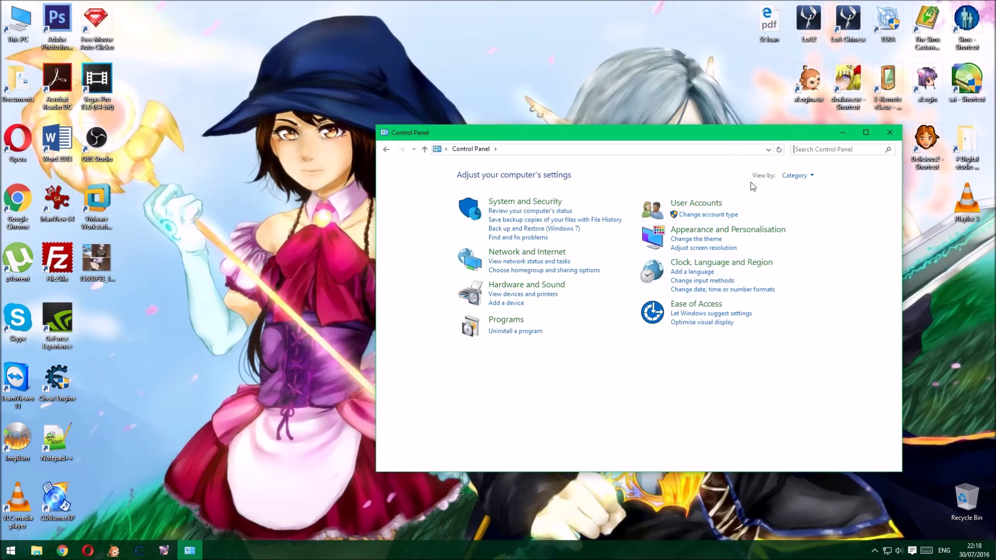
{"action": "left_click", "coordinate": [797, 177]}
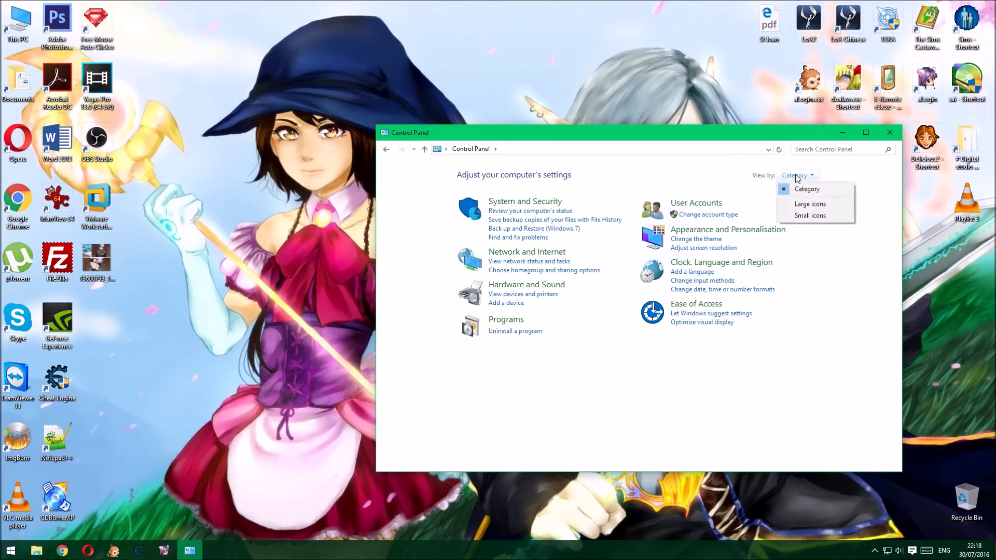
{"action": "left_click", "coordinate": [805, 201]}
Open Programs and Features and look through the end of the installed programs list
{"action": "scroll", "coordinate": [791, 306], "scroll_direction": "down", "scroll_amount": 2}
{"action": "scroll", "coordinate": [791, 303], "scroll_direction": "down", "scroll_amount": 2}
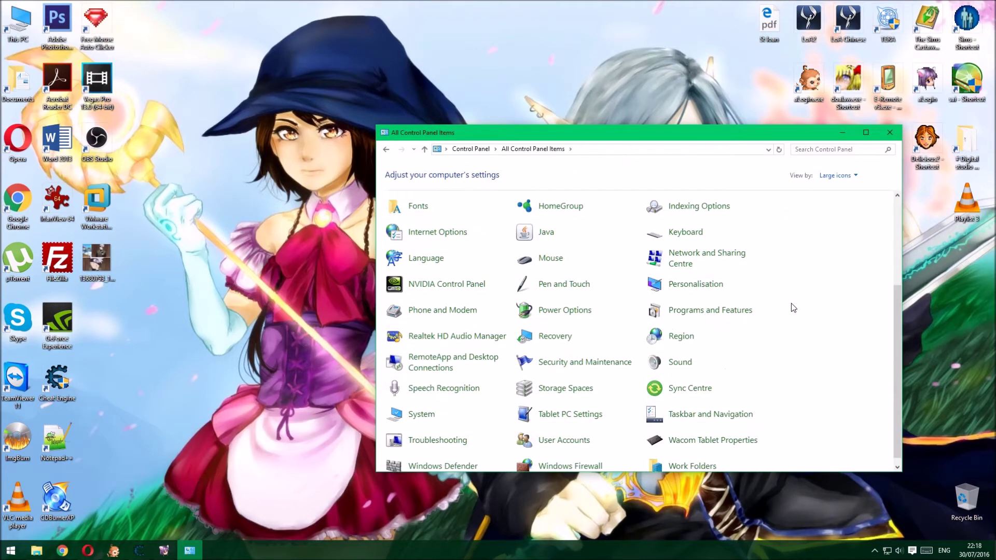
{"action": "left_click", "coordinate": [729, 311]}
{"action": "scroll", "coordinate": [541, 314], "scroll_direction": "down", "scroll_amount": 14}
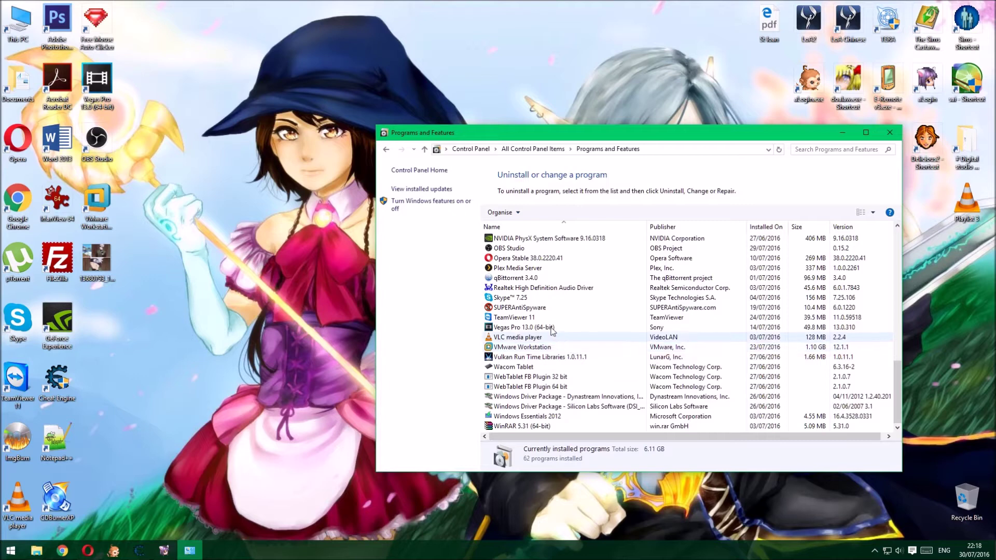
Select TeamViewer 11 to view its Uninstall option, reposition the window and close it without uninstalling anything
{"action": "left_click", "coordinate": [497, 319]}
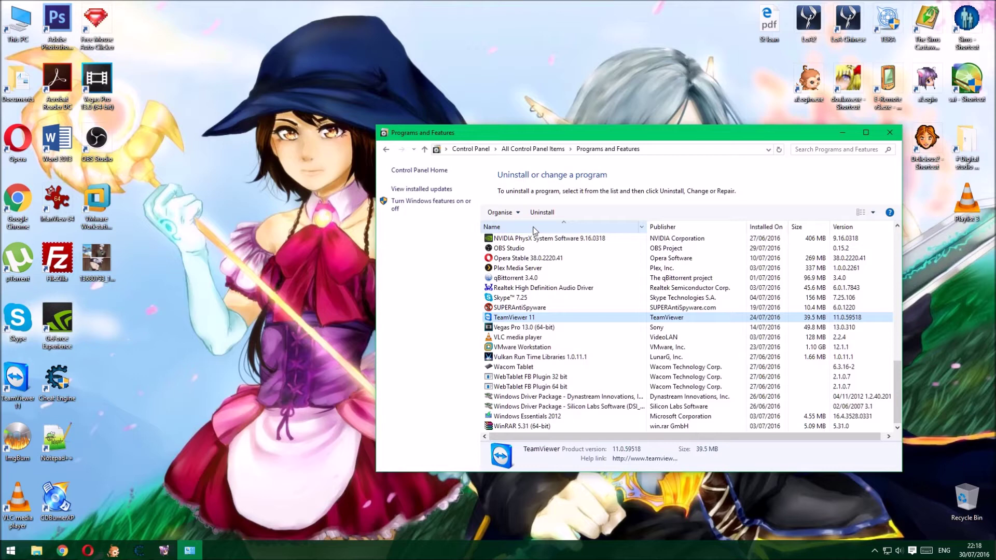
{"action": "left_click_drag", "start_coordinate": [786, 133], "coordinate": [707, 126]}
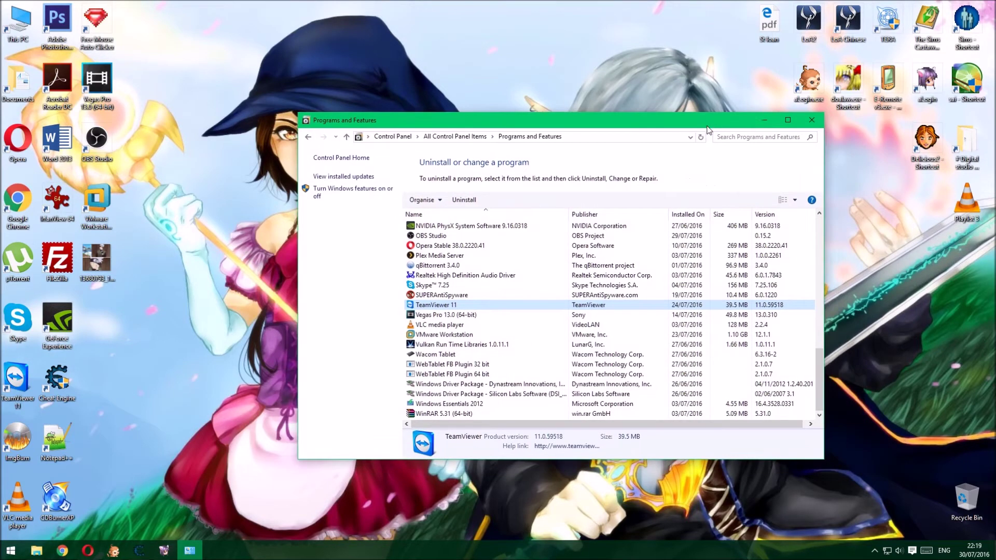
{"action": "left_click", "coordinate": [812, 120]}
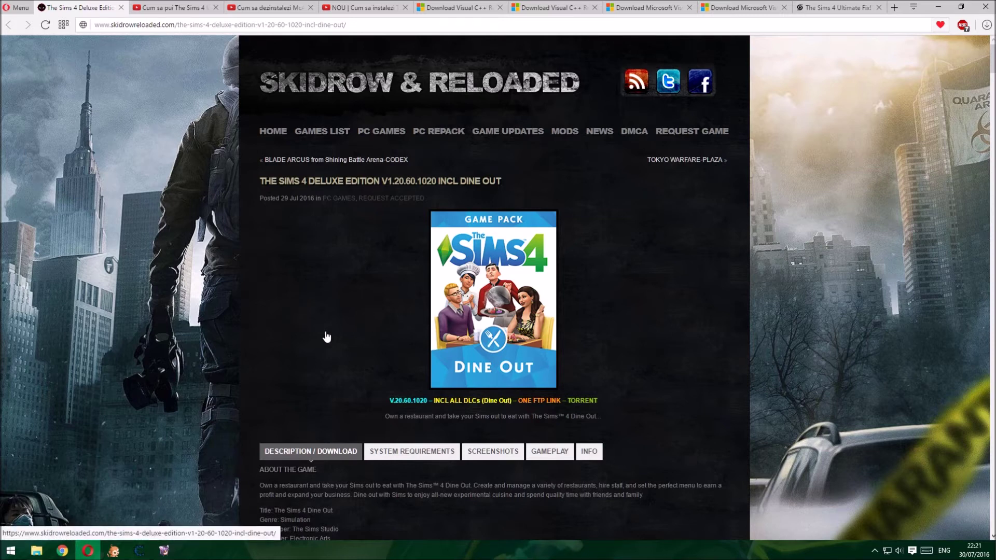
Download the file from the page's first Torrent link through Zippyshare and open it in µTorrent
{"action": "scroll", "coordinate": [332, 337], "scroll_direction": "down", "scroll_amount": 2}
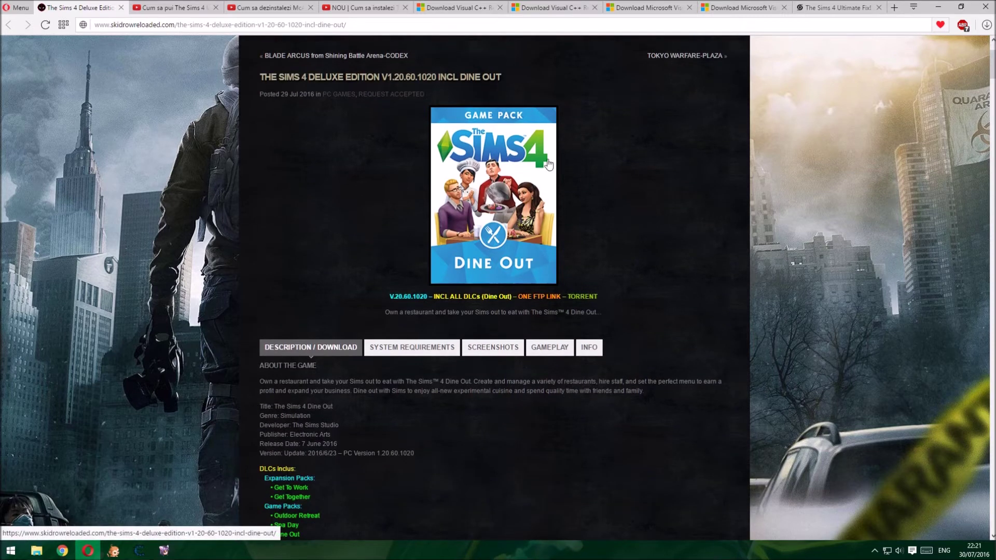
{"action": "scroll", "coordinate": [363, 280], "scroll_direction": "down", "scroll_amount": 9}
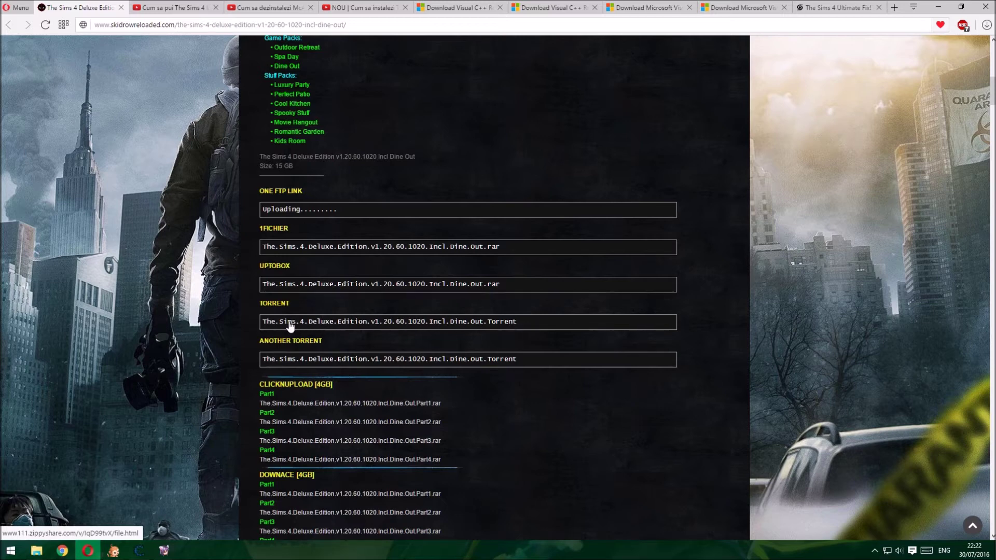
{"action": "left_click", "coordinate": [377, 324]}
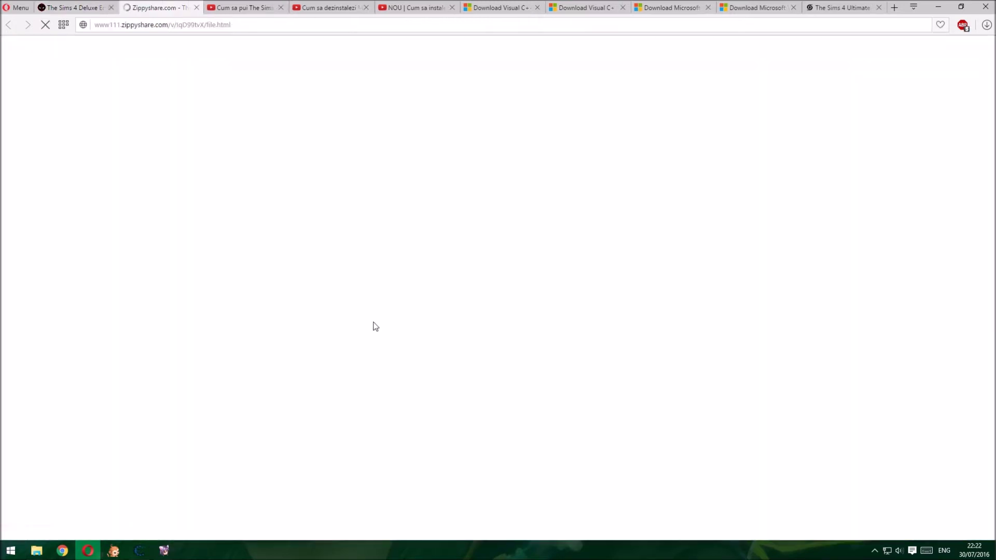
{"action": "left_click", "coordinate": [674, 150]}
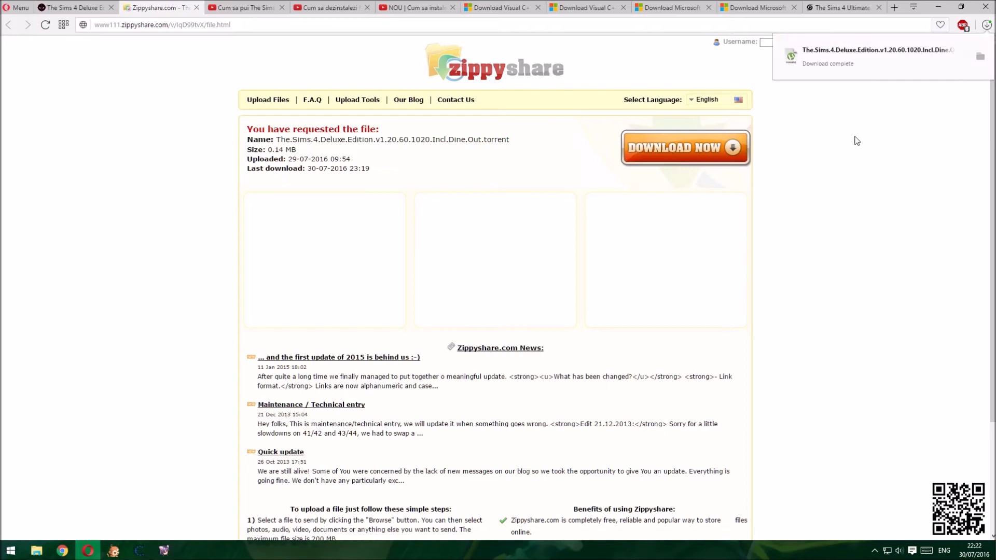
{"action": "left_click", "coordinate": [864, 61]}
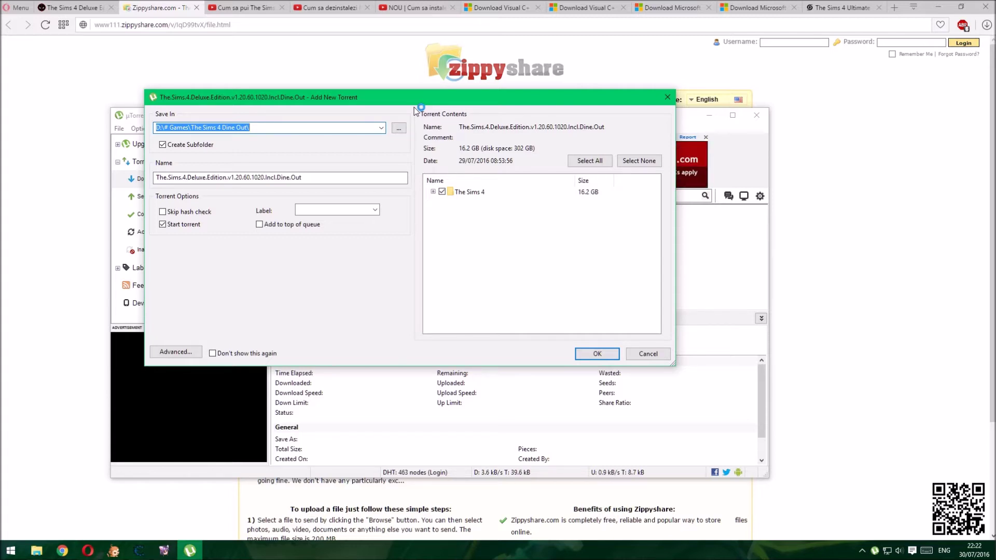
Review the recent save locations and The Sims 4 folder contents for the new torrent
{"action": "left_click", "coordinate": [382, 128]}
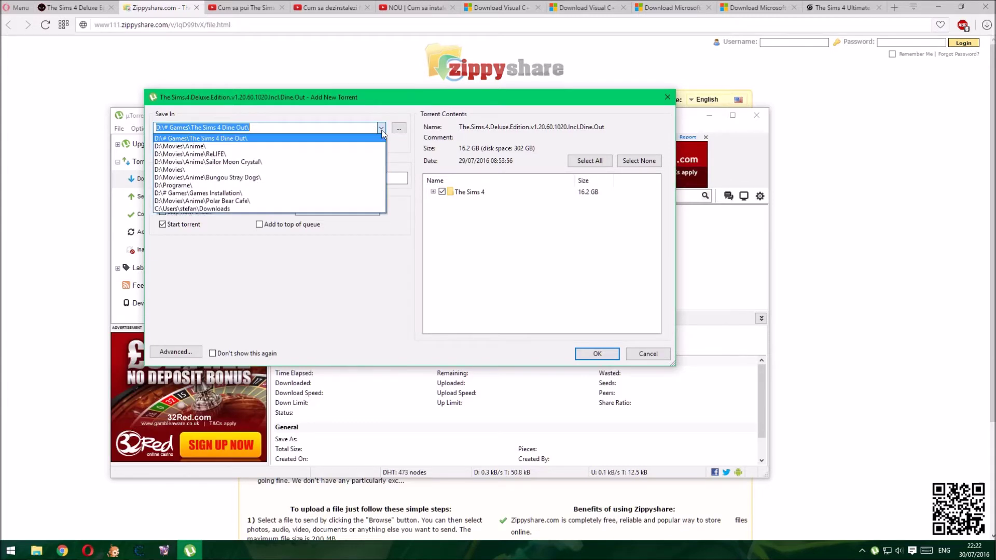
{"action": "left_click", "coordinate": [381, 132]}
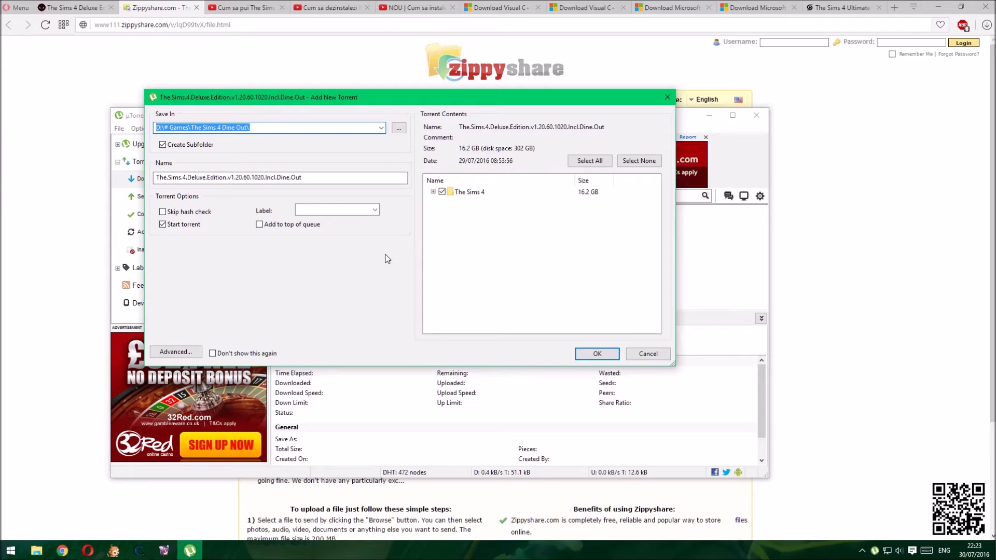
{"action": "left_click", "coordinate": [433, 191]}
{"action": "left_click", "coordinate": [433, 191]}
{"action": "key", "text": "Tab"}
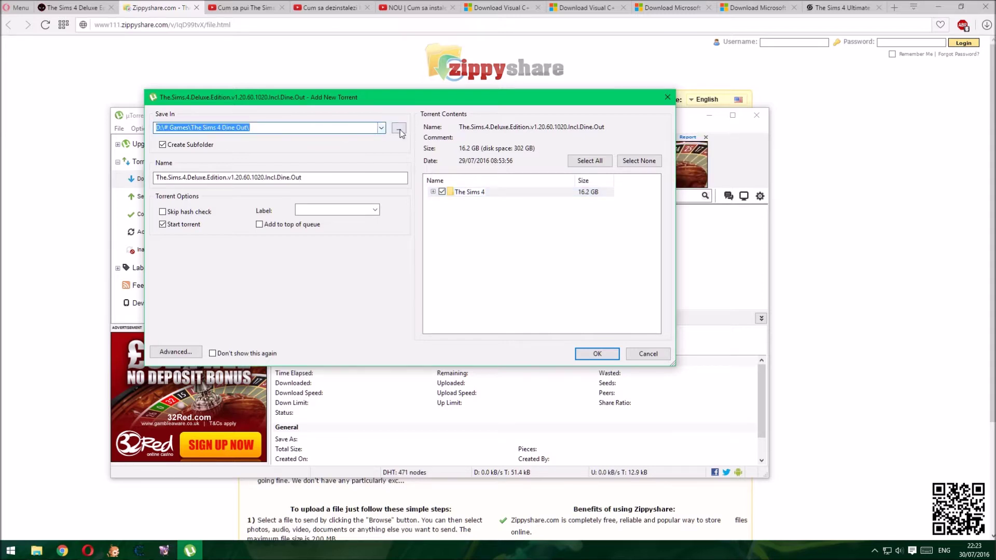
Set the torrent's save folder to D:\# Games\Games Installation and start the download
{"action": "left_click", "coordinate": [399, 130]}
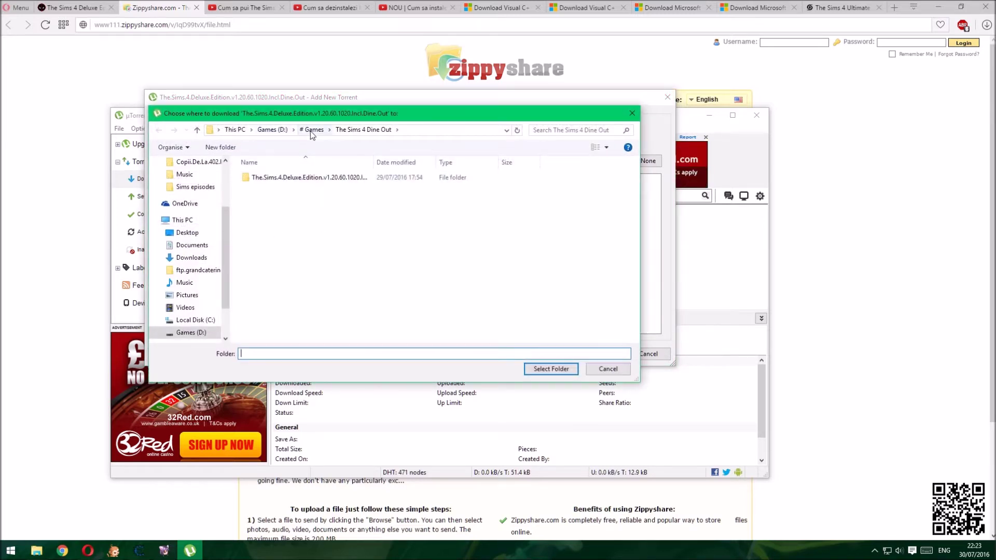
{"action": "left_click", "coordinate": [310, 130]}
{"action": "double_click", "coordinate": [384, 243]}
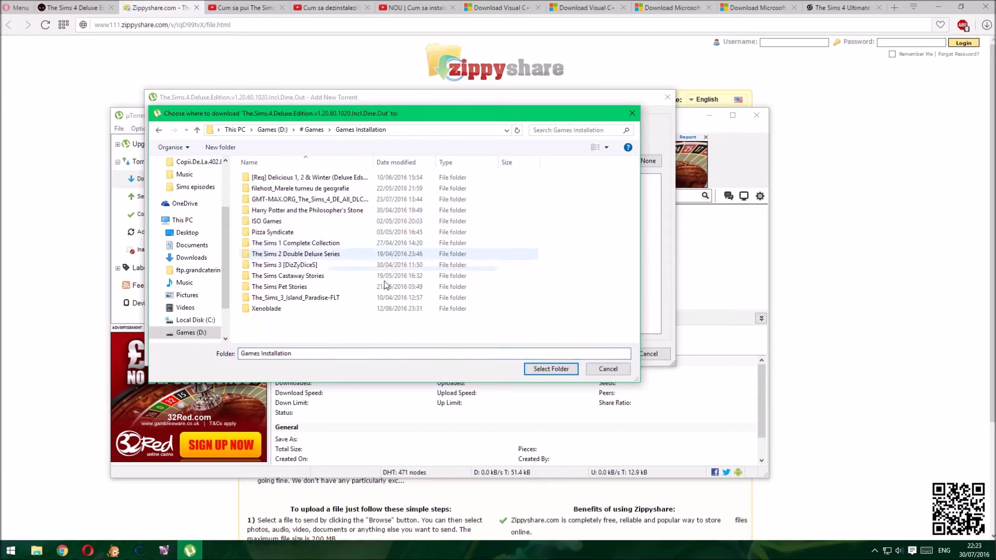
{"action": "left_click", "coordinate": [550, 370]}
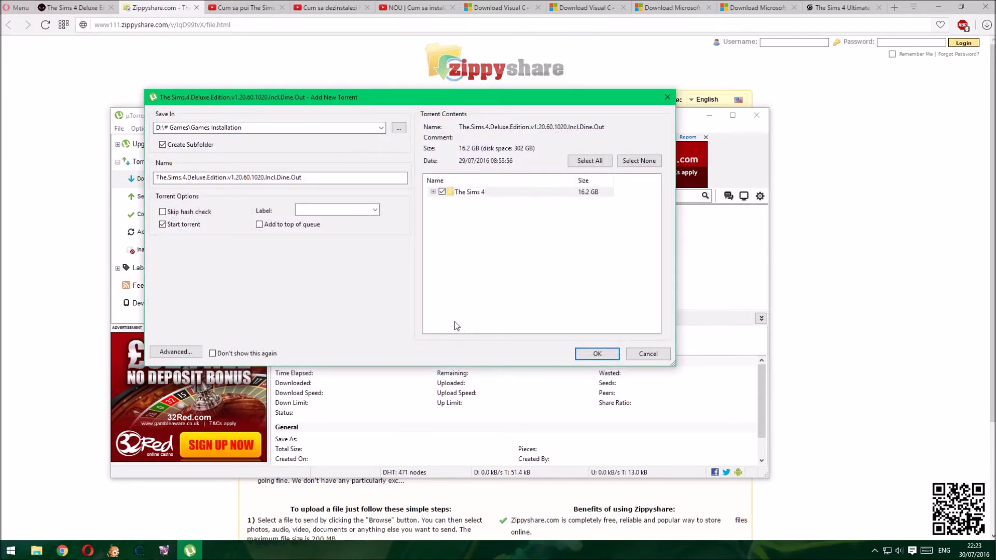
{"action": "left_click", "coordinate": [588, 355]}
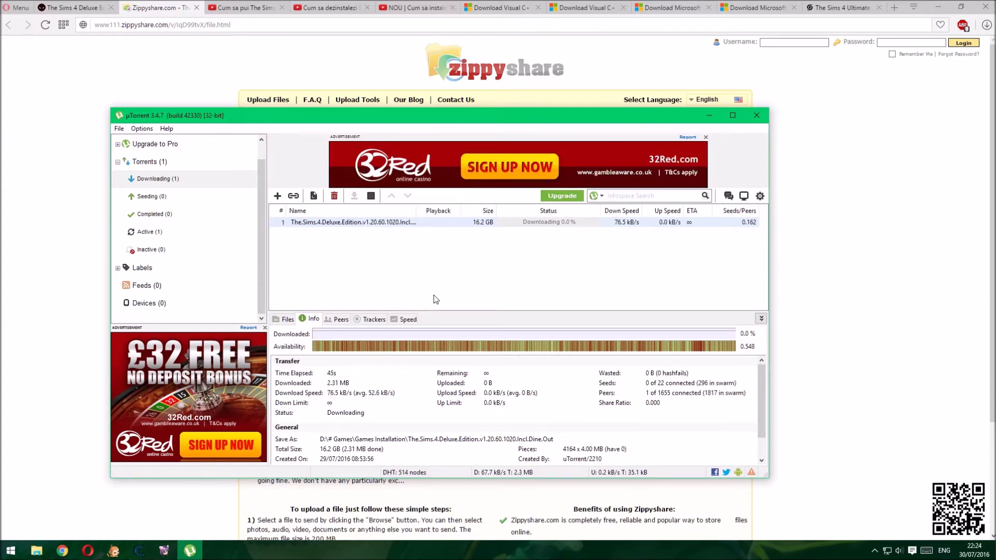
Stop the Sims 4 torrent download and remove it from the list
{"action": "left_click", "coordinate": [370, 195]}
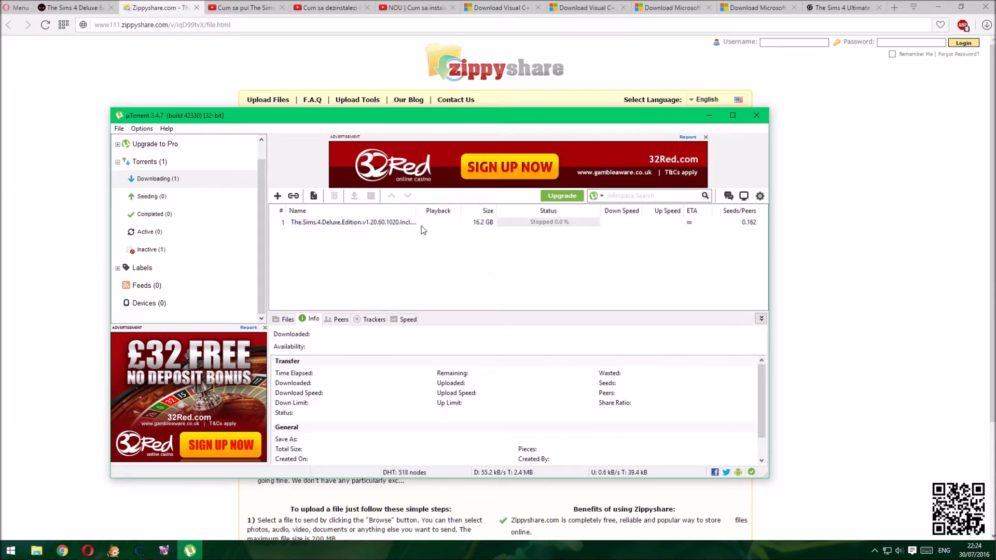
{"action": "left_click", "coordinate": [334, 196]}
{"action": "left_click", "coordinate": [524, 283]}
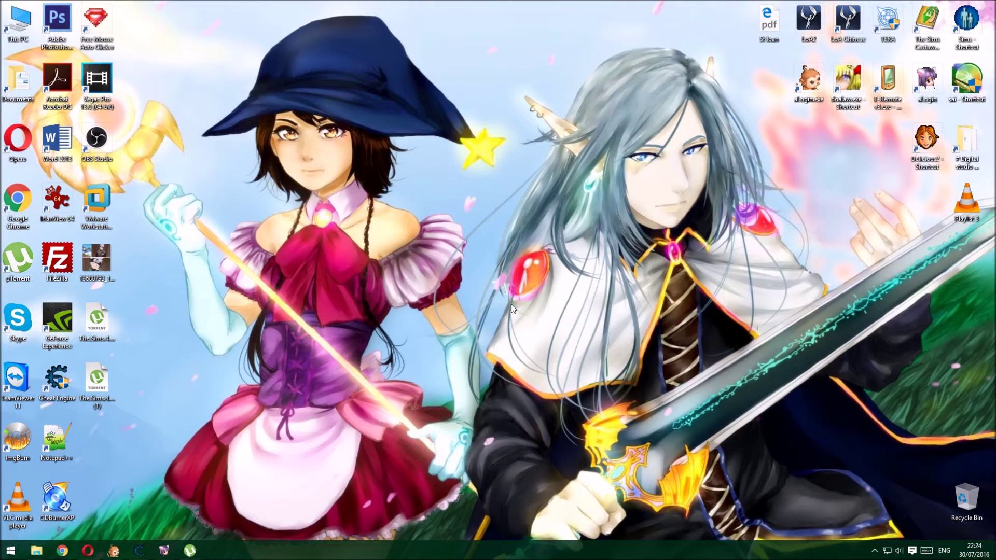
Switch to Opera and view the "Cum sa pui The Sims 4" YouTube page
{"action": "left_click", "coordinate": [88, 551]}
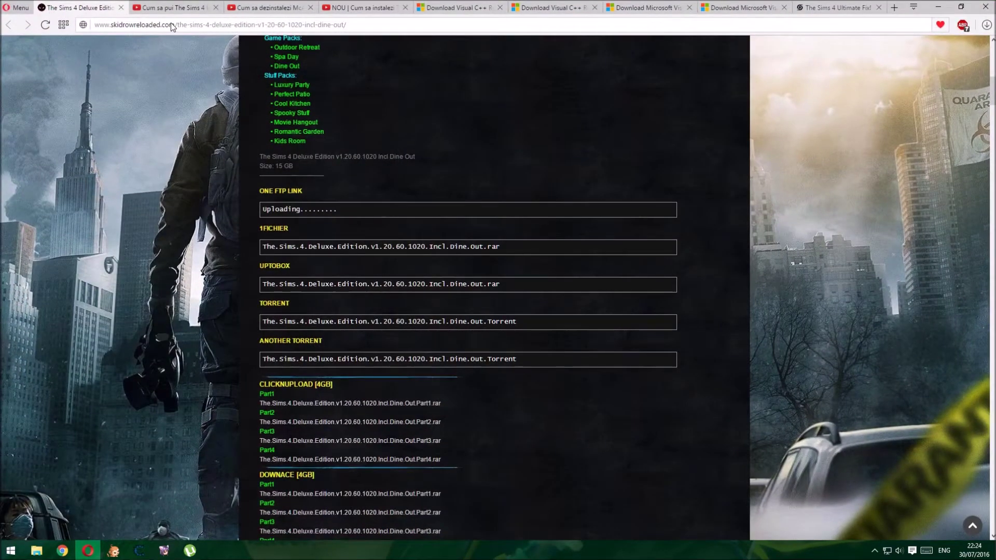
{"action": "left_click", "coordinate": [173, 6]}
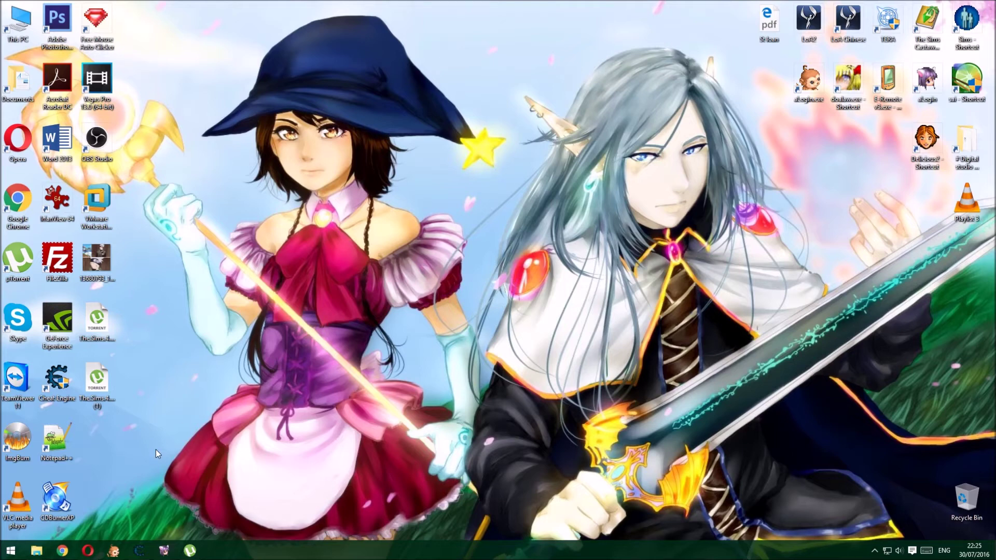
Search Windows for "windows", open Windows Defender and reposition its window
{"action": "left_click", "coordinate": [11, 550]}
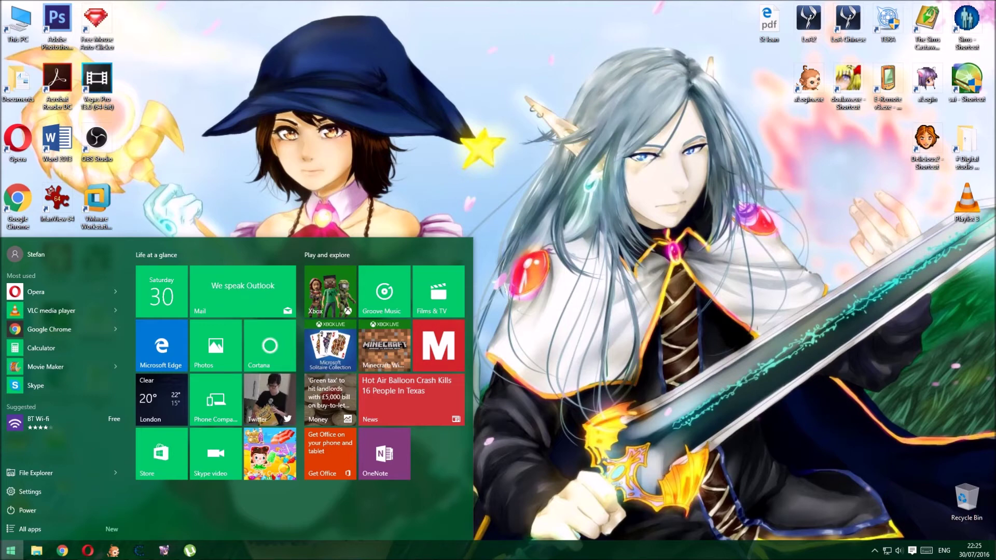
{"action": "type", "text": "windows"}
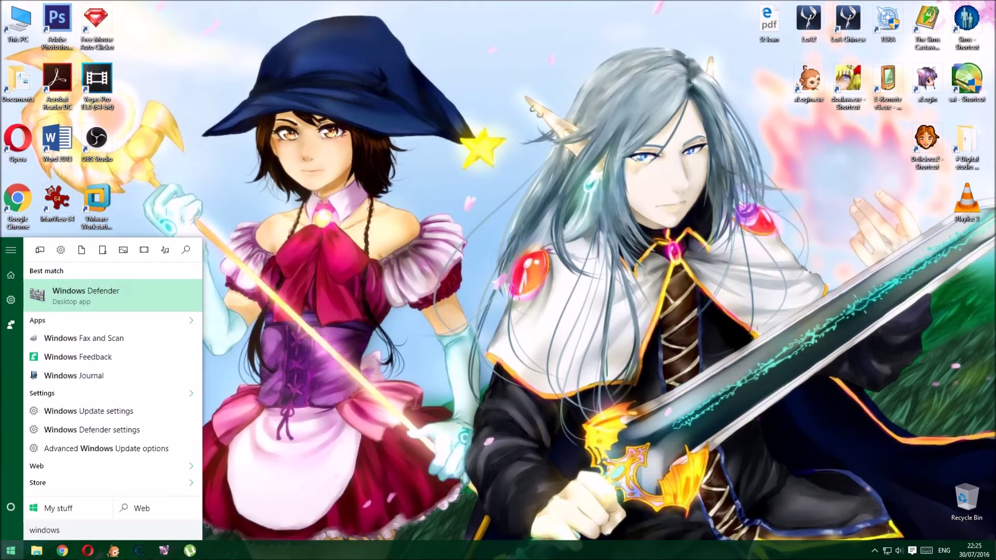
{"action": "key", "text": "Return"}
{"action": "left_click", "coordinate": [10, 550]}
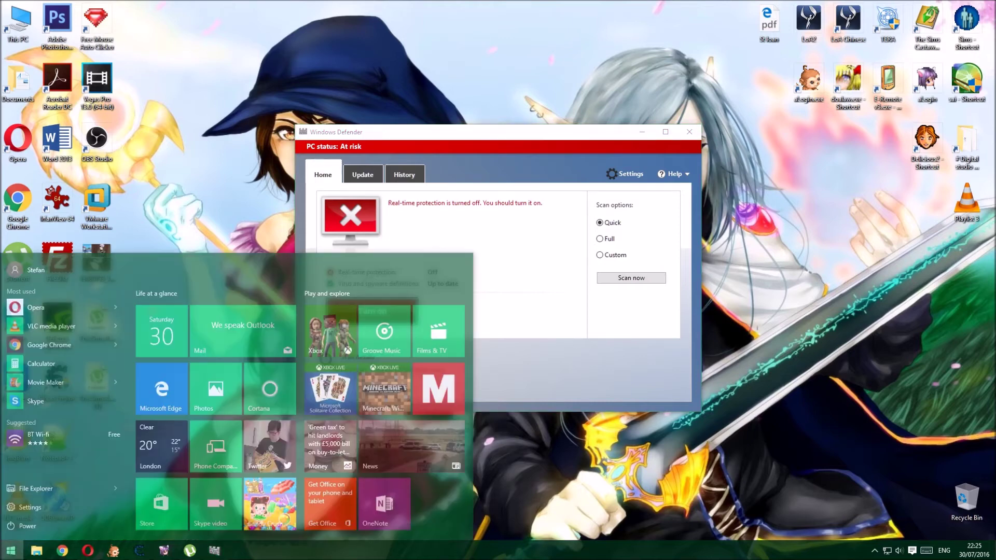
{"action": "key", "text": "Escape"}
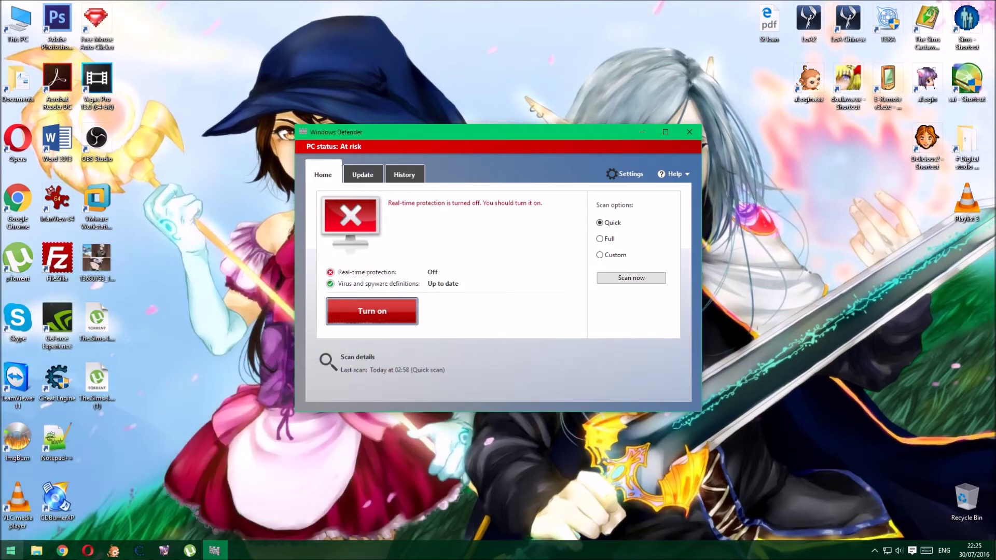
{"action": "left_click", "coordinate": [95, 493]}
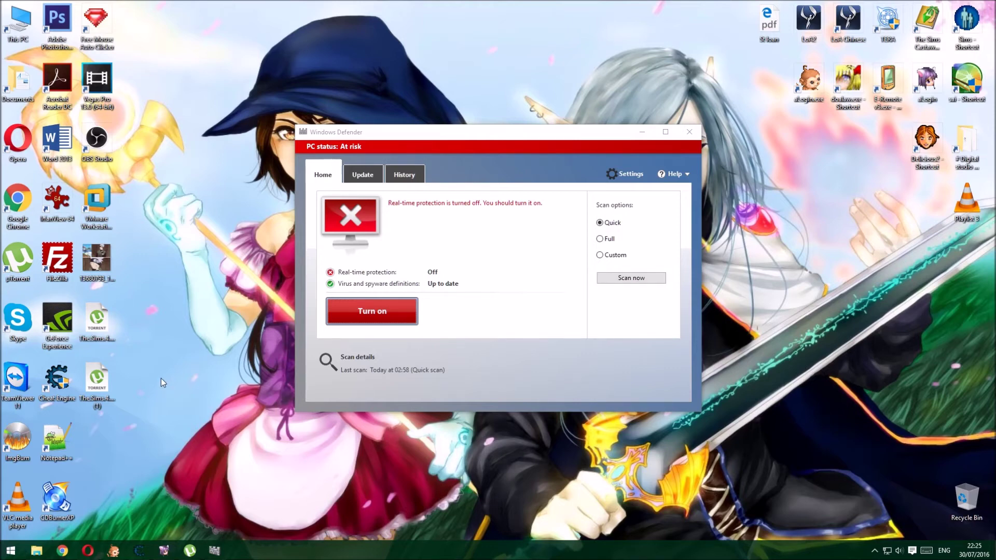
{"action": "left_click", "coordinate": [5, 549]}
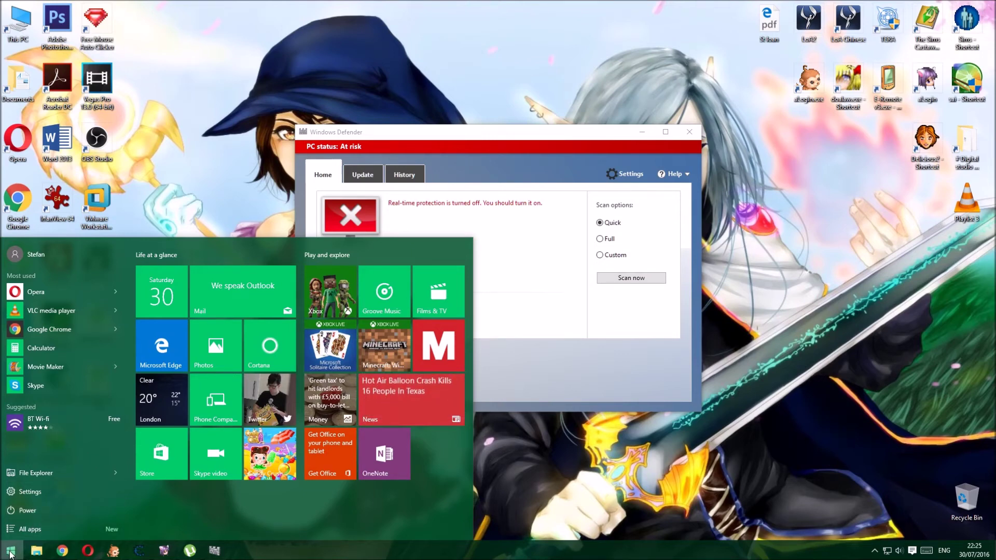
{"action": "left_click", "coordinate": [483, 173]}
{"action": "left_click_drag", "start_coordinate": [493, 135], "coordinate": [456, 114]}
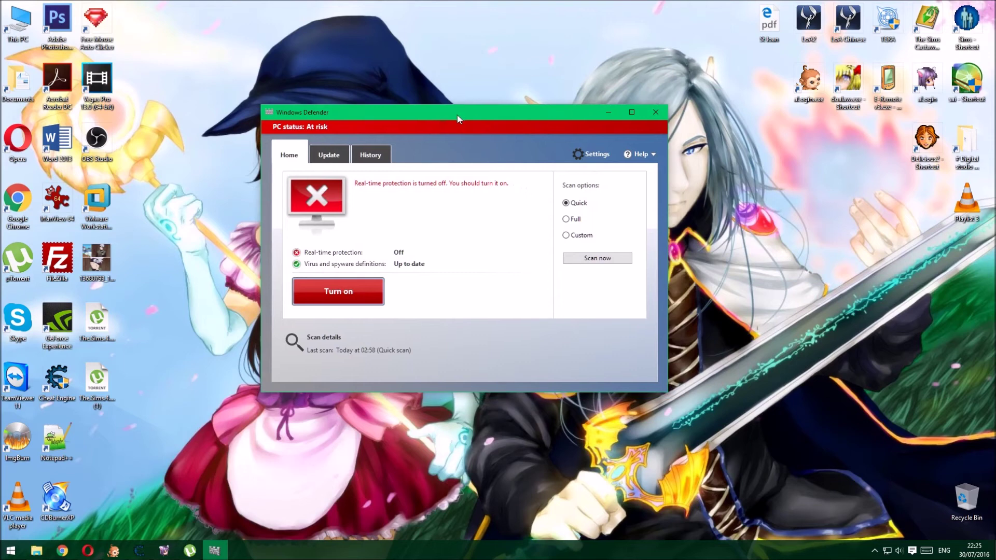
Exclude the D:\# Games\The Sims 4 Dine Out folder from Windows Defender scans, then close the Settings and Defender windows
{"action": "left_click", "coordinate": [596, 154]}
{"action": "scroll", "coordinate": [414, 378], "scroll_direction": "down", "scroll_amount": 3}
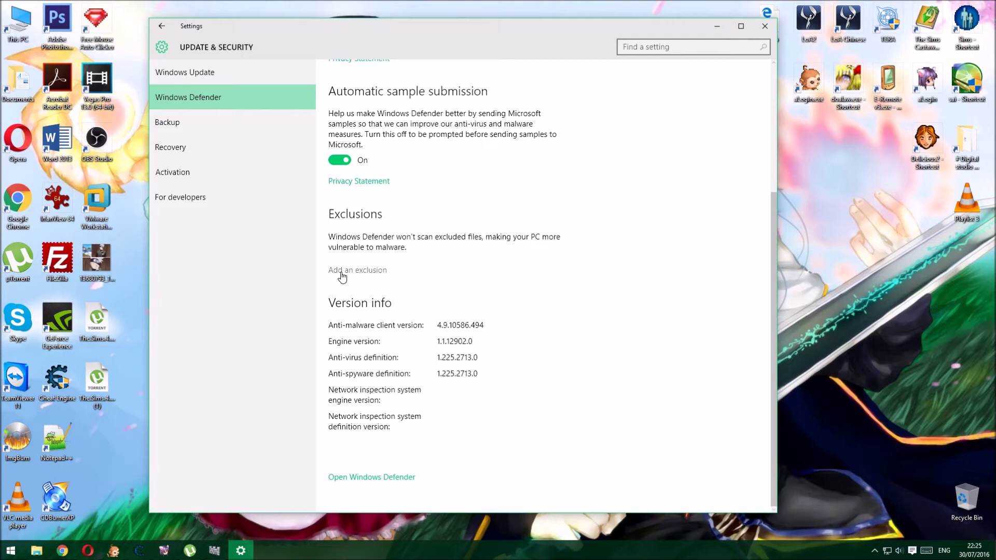
{"action": "left_click", "coordinate": [347, 270]}
{"action": "left_click", "coordinate": [173, 143]}
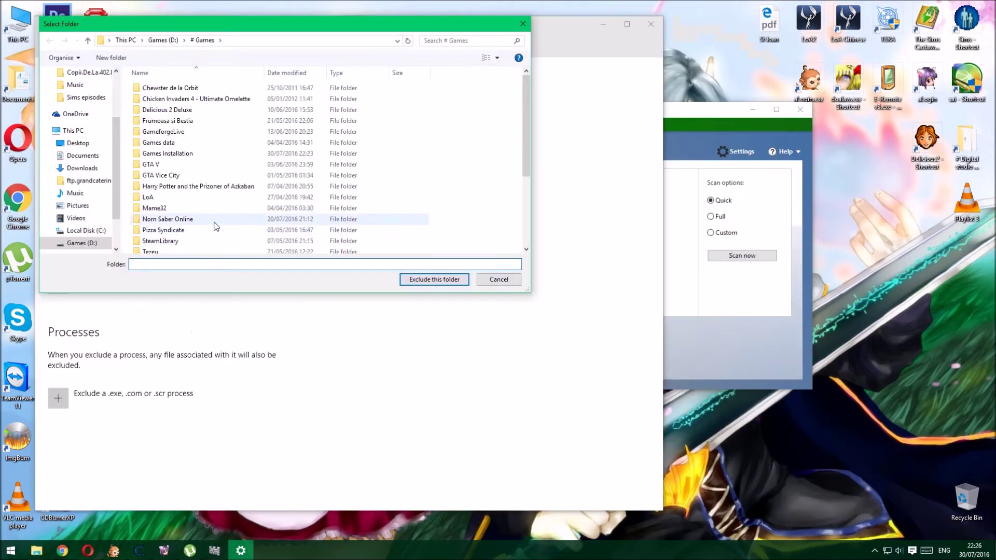
{"action": "scroll", "coordinate": [213, 223], "scroll_direction": "down", "scroll_amount": 5}
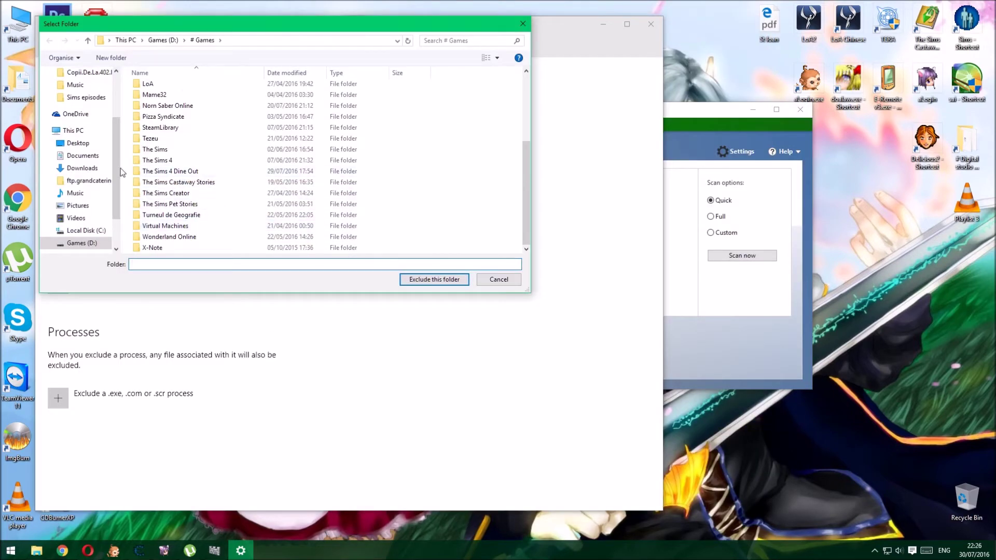
{"action": "left_click", "coordinate": [174, 171]}
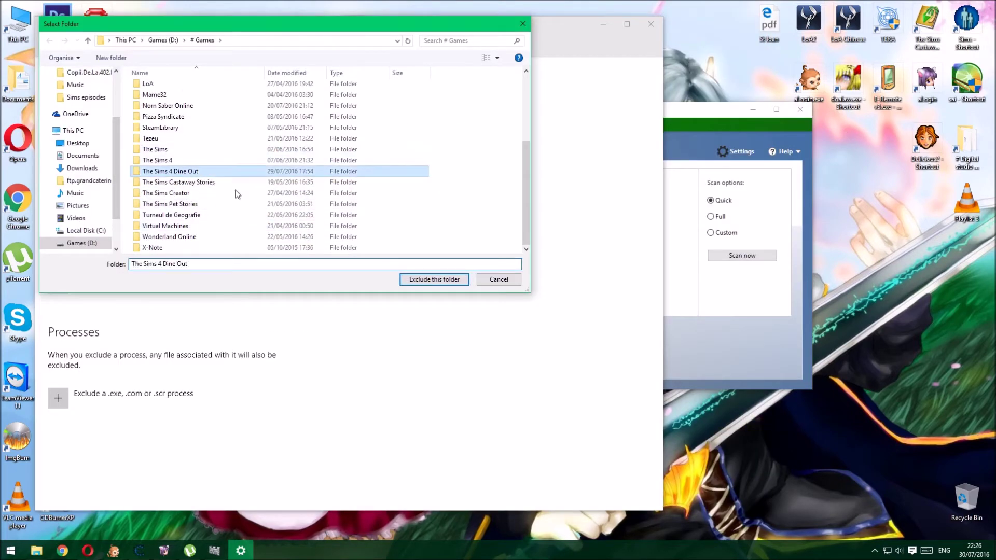
{"action": "left_click", "coordinate": [431, 282]}
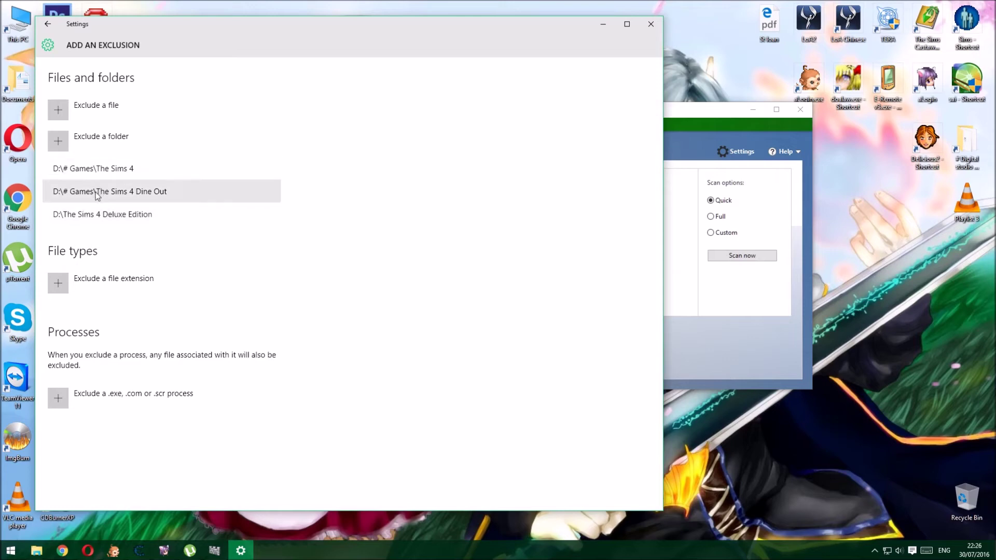
{"action": "left_click", "coordinate": [651, 24]}
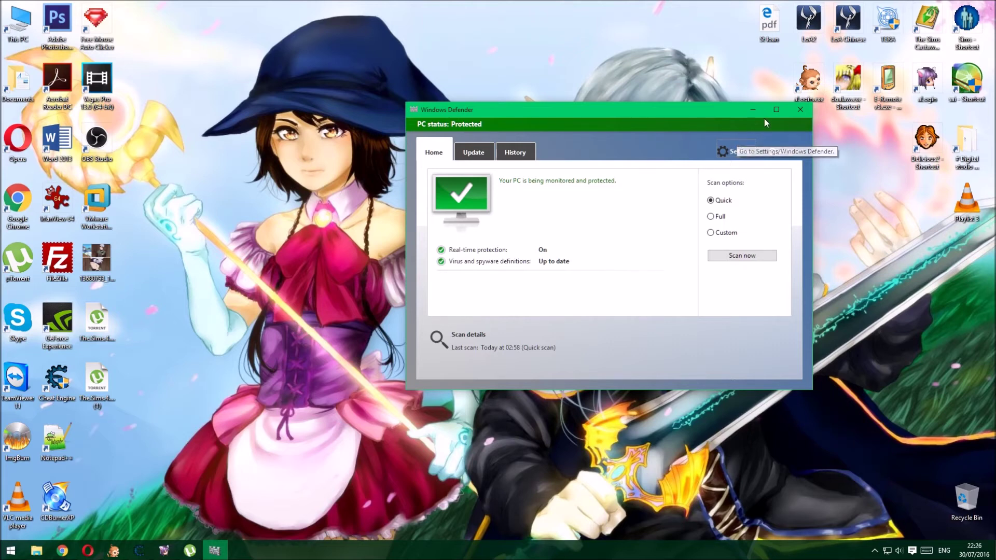
{"action": "left_click", "coordinate": [796, 111]}
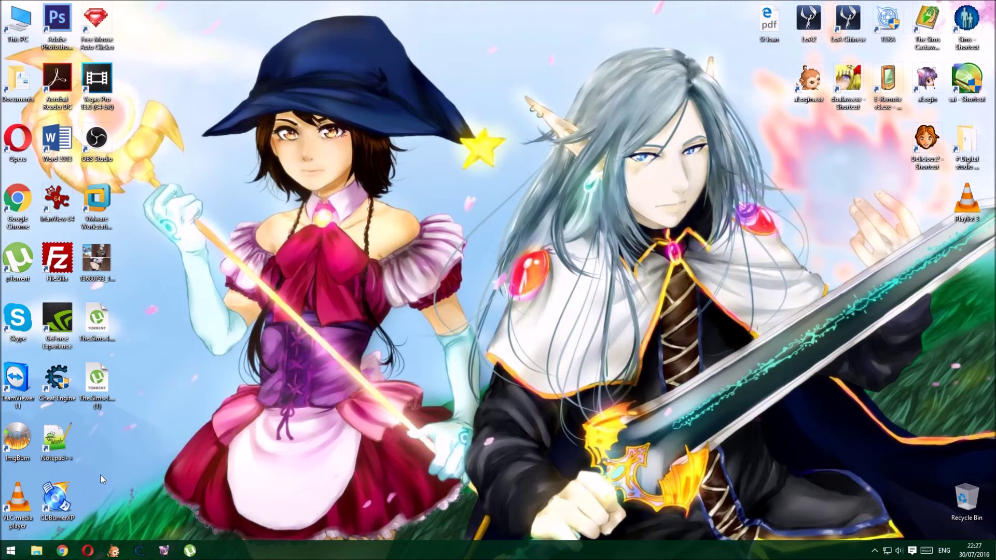
Switch to Opera and review the Visual C++ Redistributable download pages for 2013, 2012 Update 4, and 2010 SP1 x64 and x86
{"action": "left_click", "coordinate": [88, 551]}
{"action": "left_click", "coordinate": [456, 9]}
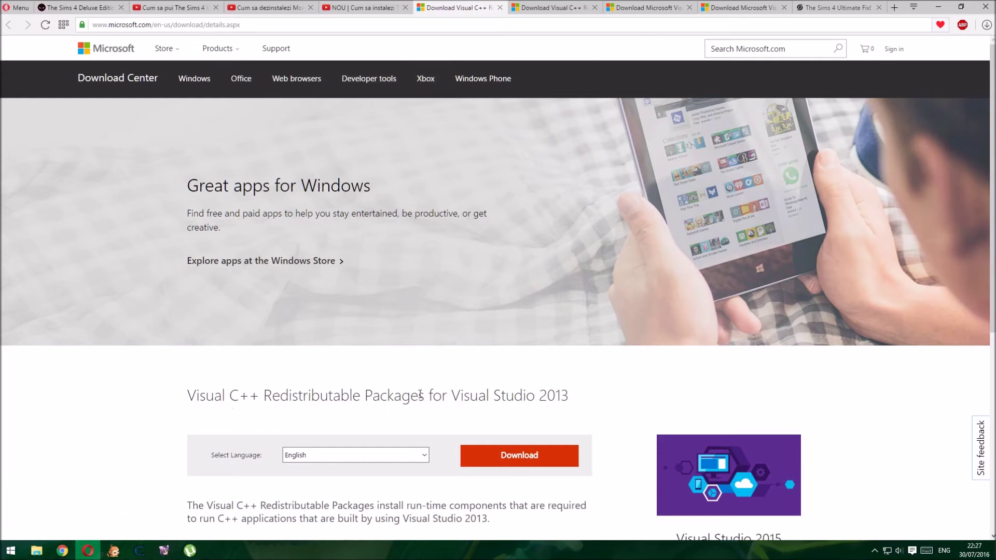
{"action": "left_click", "coordinate": [571, 7]}
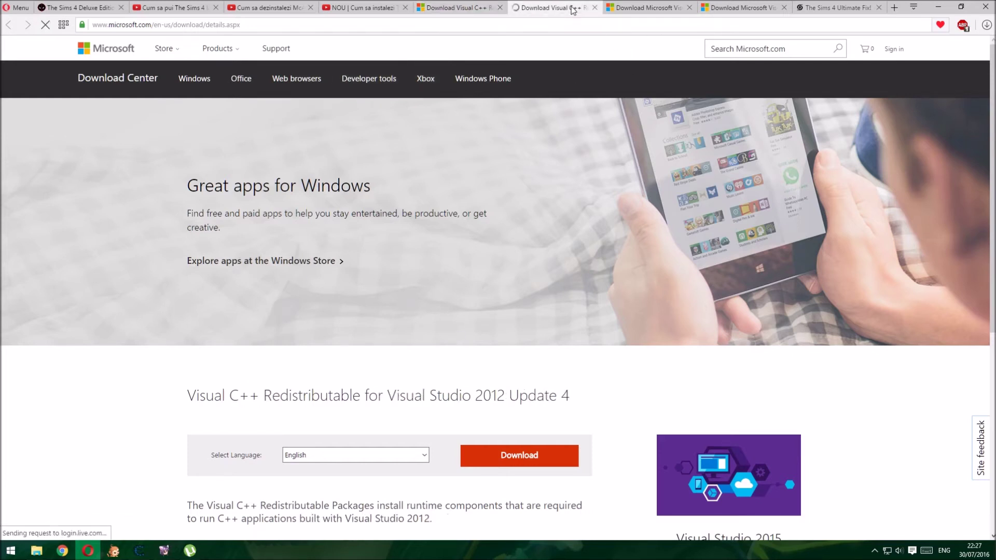
{"action": "left_click", "coordinate": [652, 8]}
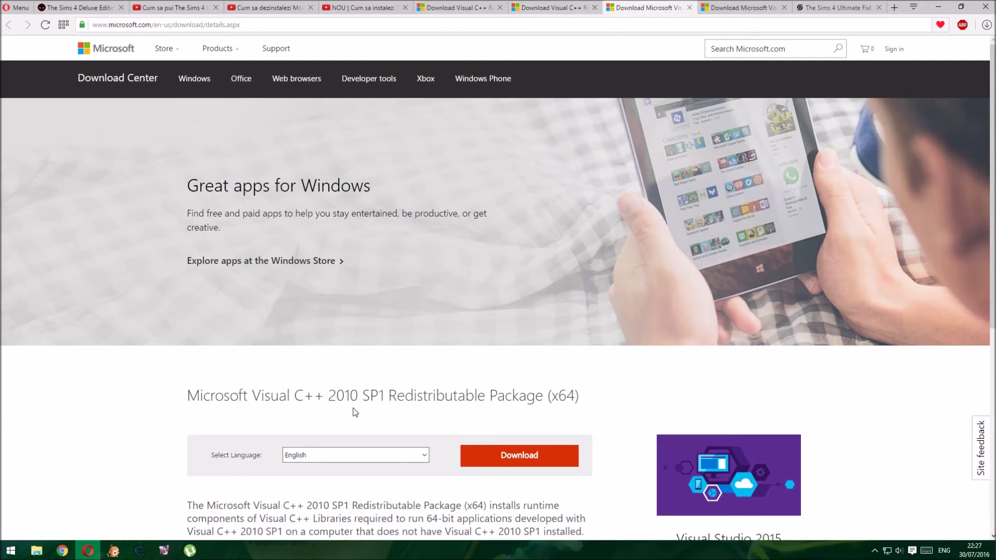
{"action": "left_click", "coordinate": [731, 7]}
{"action": "left_click", "coordinate": [655, 10]}
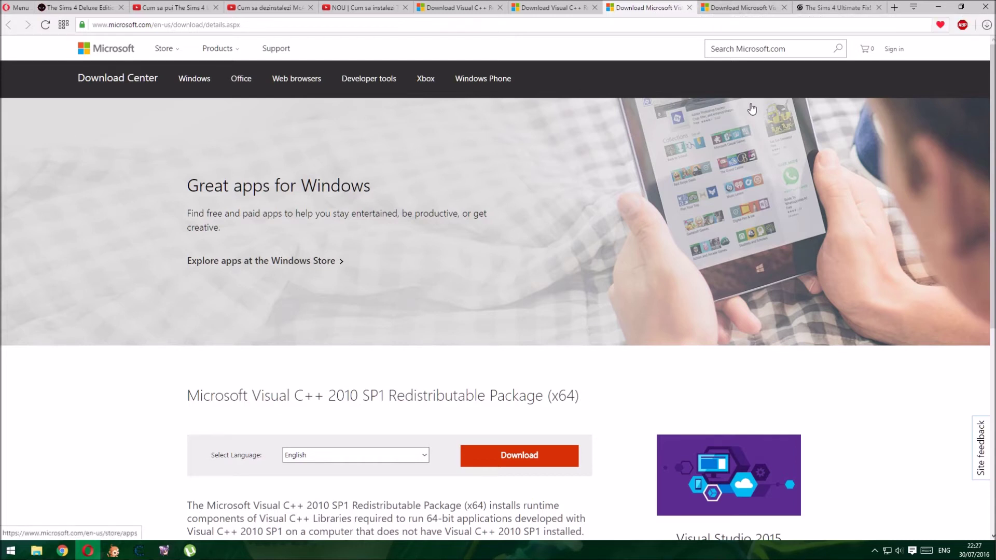
{"action": "left_click", "coordinate": [723, 5]}
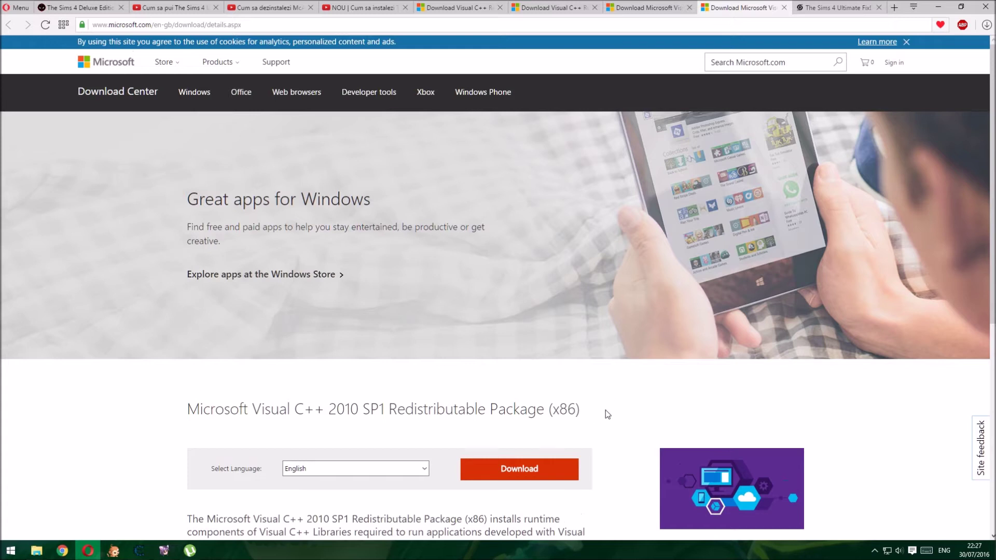
Show the desktop, search Windows for "system" and open the System information window to check the system type
{"action": "left_click_drag", "start_coordinate": [594, 417], "coordinate": [547, 415]}
{"action": "left_click", "coordinate": [545, 431]}
{"action": "key", "text": "super+d"}
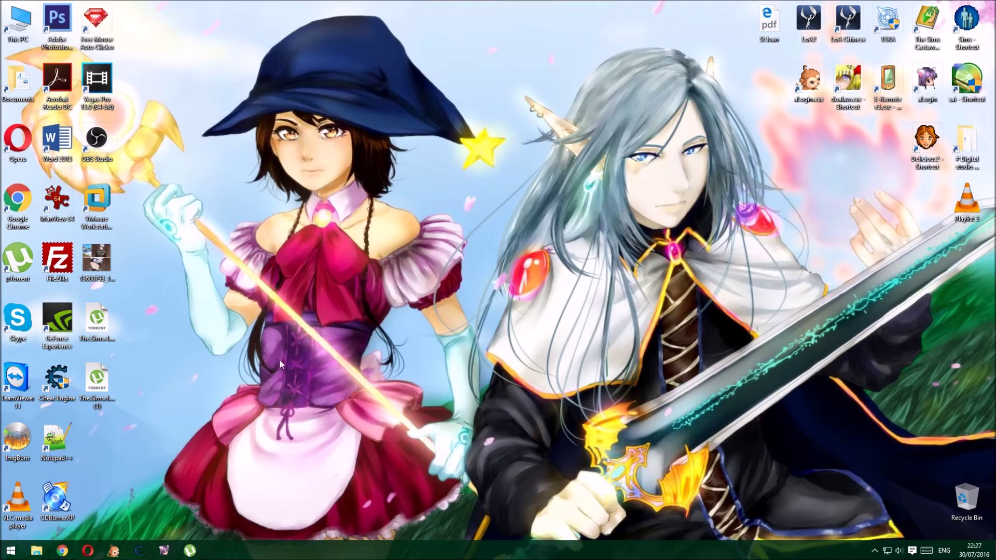
{"action": "left_click", "coordinate": [18, 552]}
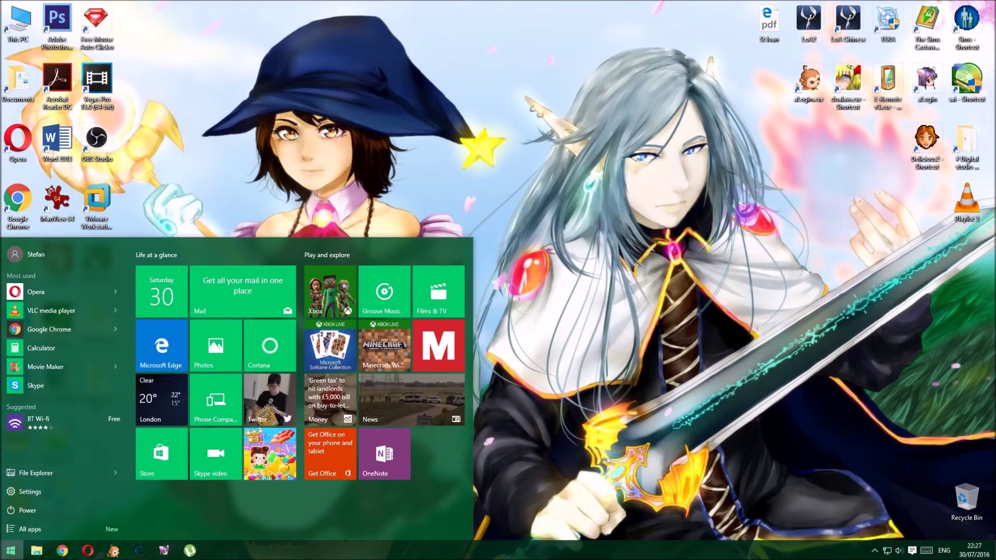
{"action": "type", "text": "system"}
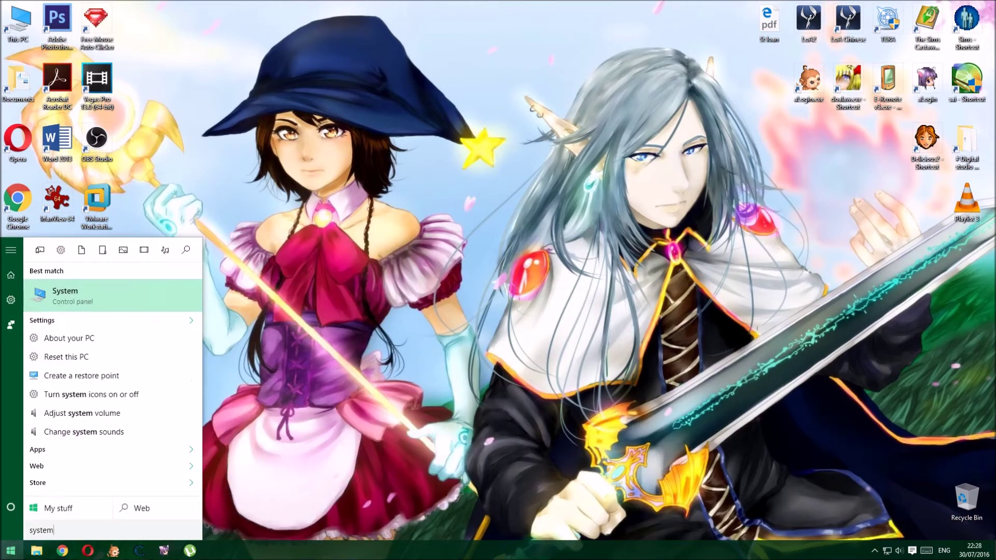
{"action": "key", "text": "Return"}
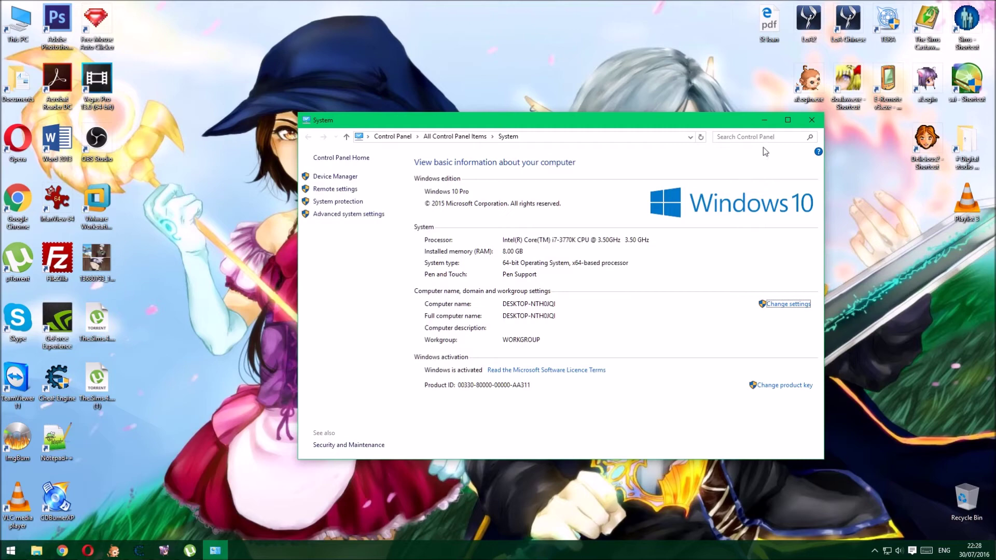
Switch to Opera and review the Visual C++ 2010 SP1 Redistributable download pages, then minimize the browser
{"action": "left_click", "coordinate": [88, 550]}
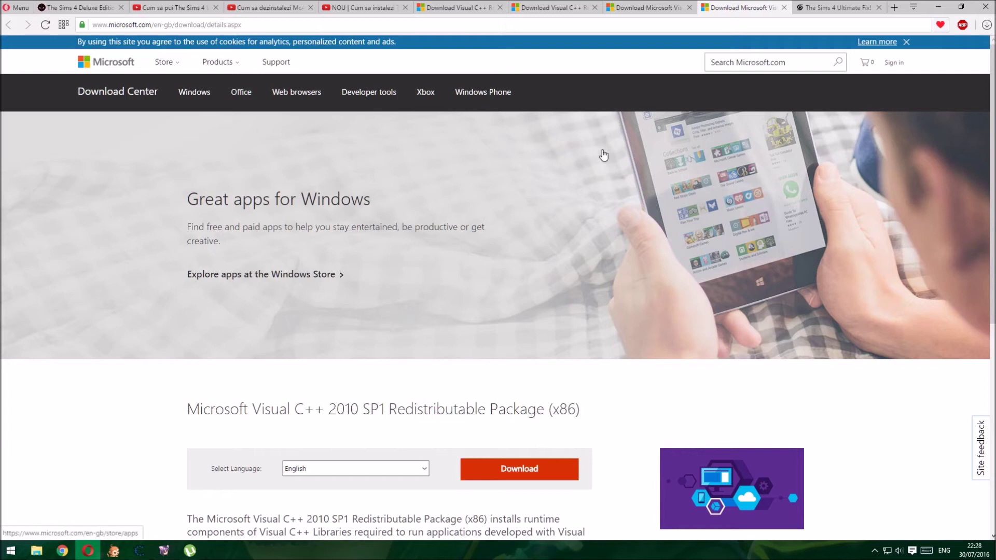
{"action": "left_click", "coordinate": [674, 8]}
{"action": "left_click", "coordinate": [733, 9]}
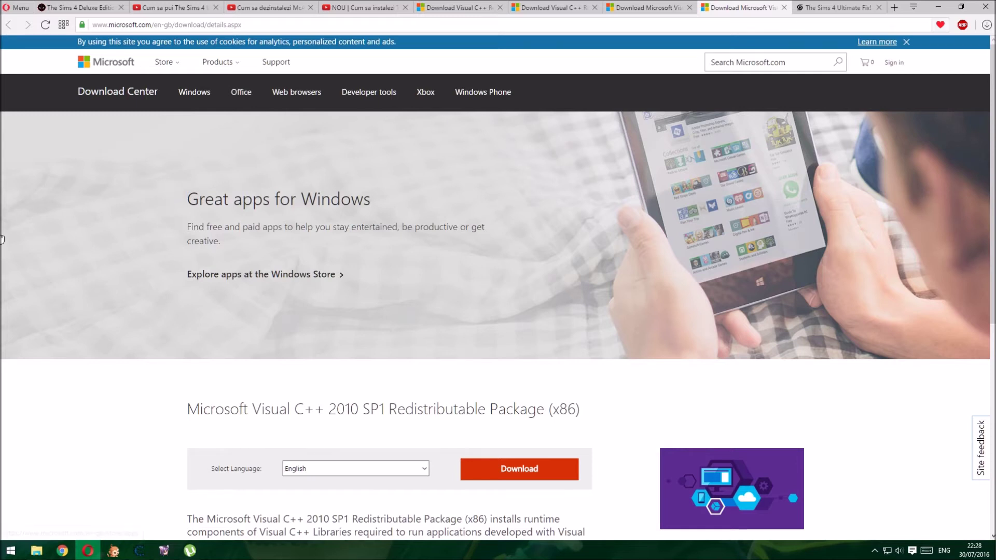
{"action": "left_click", "coordinate": [87, 551]}
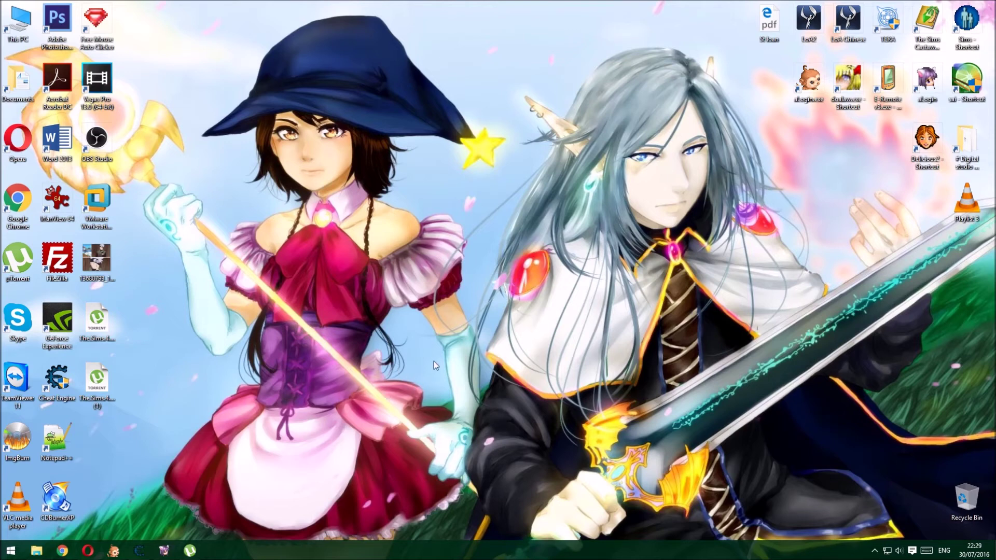
In File Explorer, open the Game\Bin folder of the Deluxe Edition's The Sims 4 folder inside D:\# Games\The Sims 4 Dine Out
{"action": "double_click", "coordinate": [12, 35]}
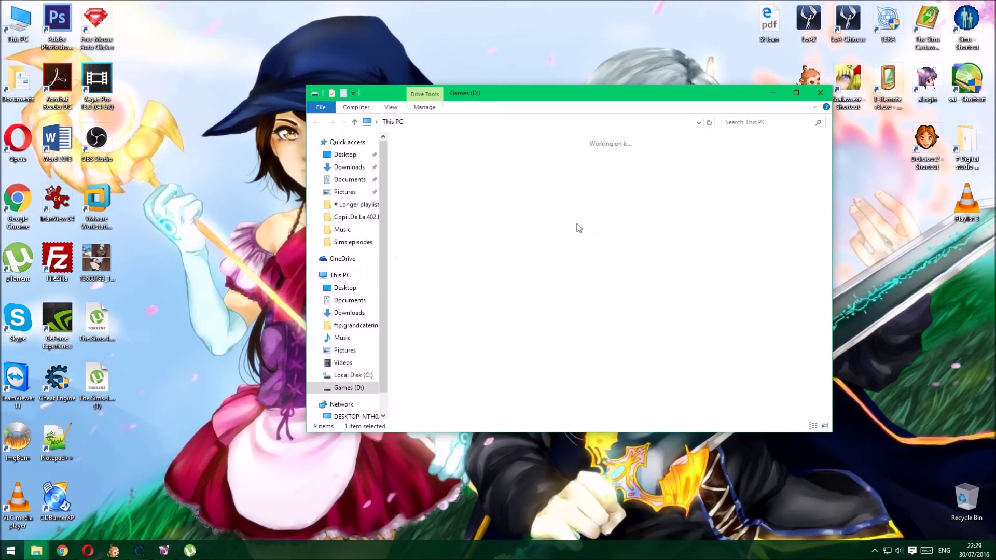
{"action": "double_click", "coordinate": [578, 228]}
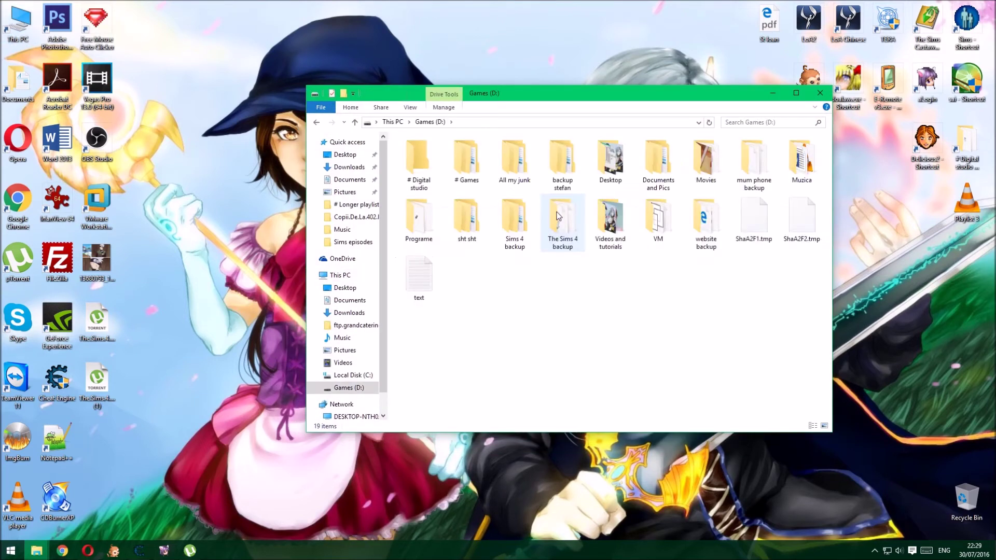
{"action": "double_click", "coordinate": [478, 177]}
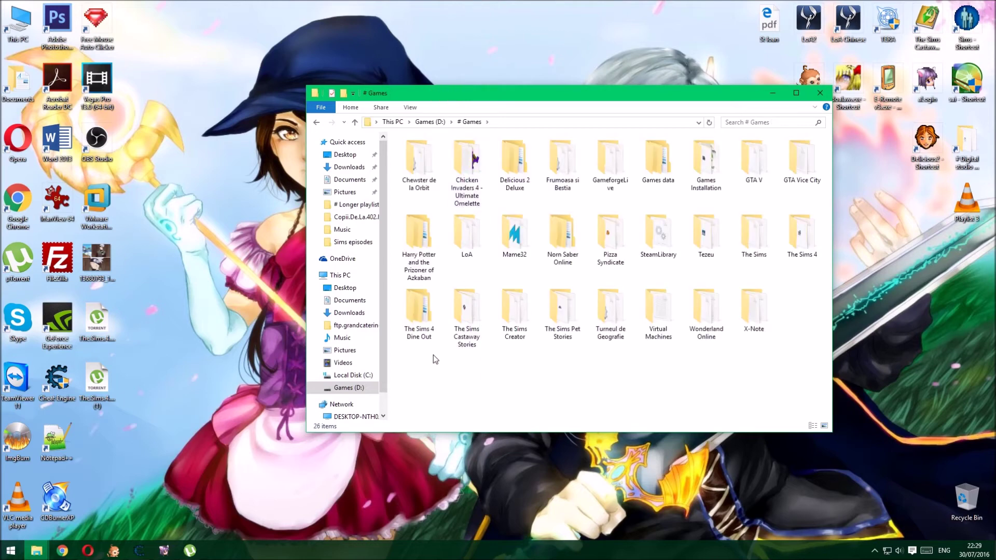
{"action": "double_click", "coordinate": [429, 330]}
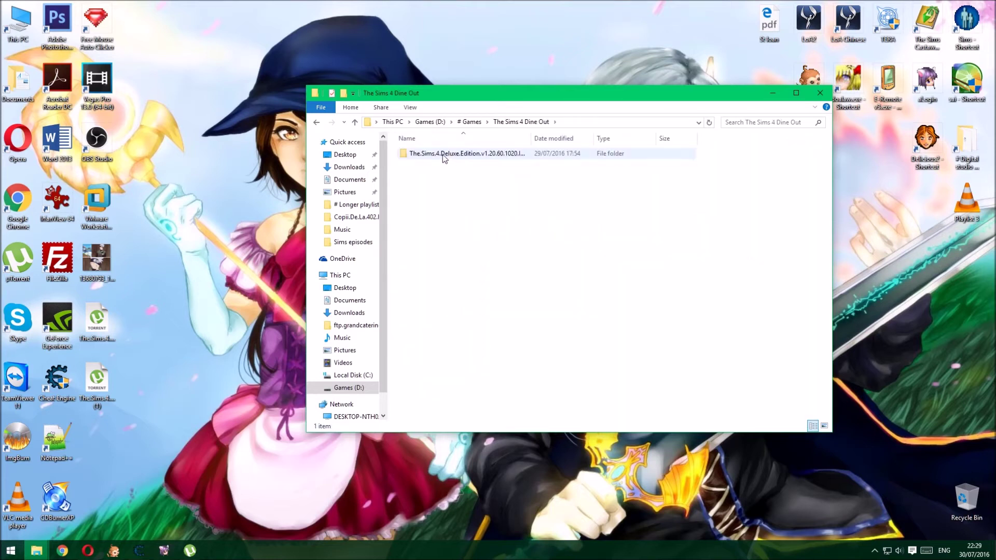
{"action": "left_click", "coordinate": [412, 155]}
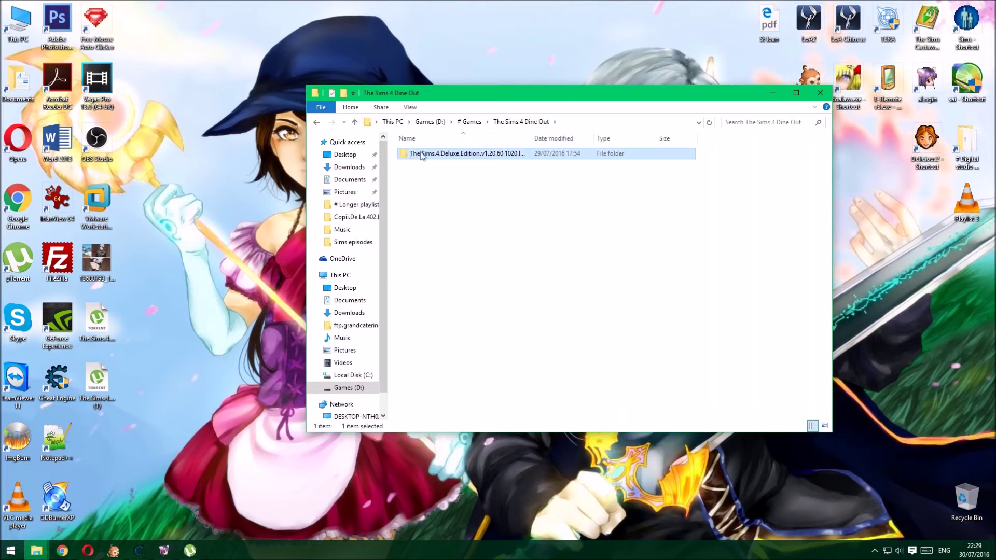
{"action": "double_click", "coordinate": [470, 155]}
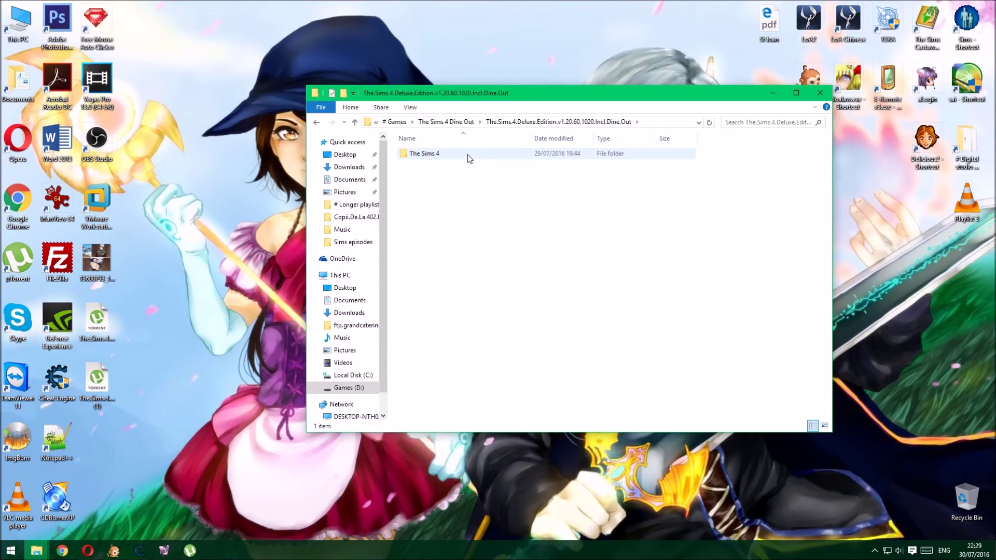
{"action": "double_click", "coordinate": [468, 154]}
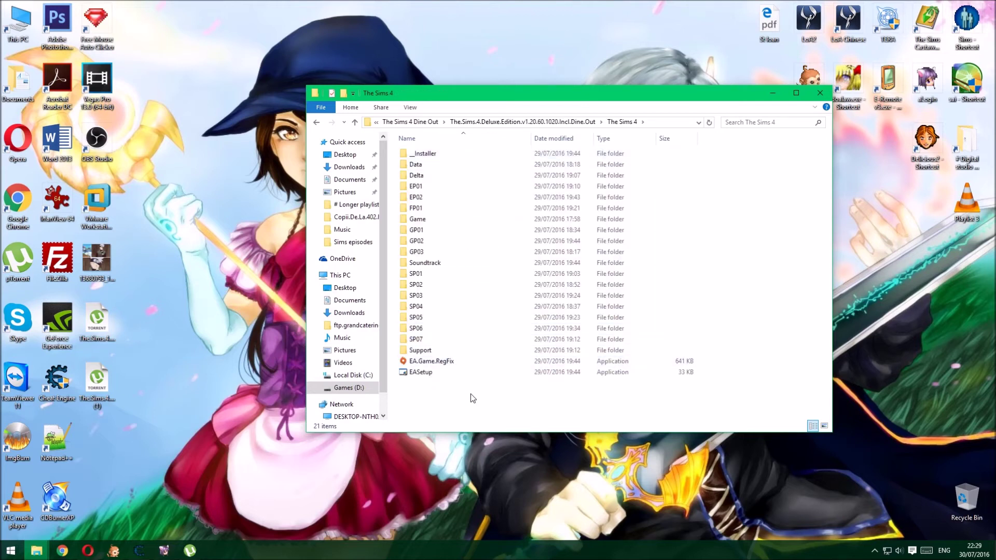
{"action": "double_click", "coordinate": [446, 220]}
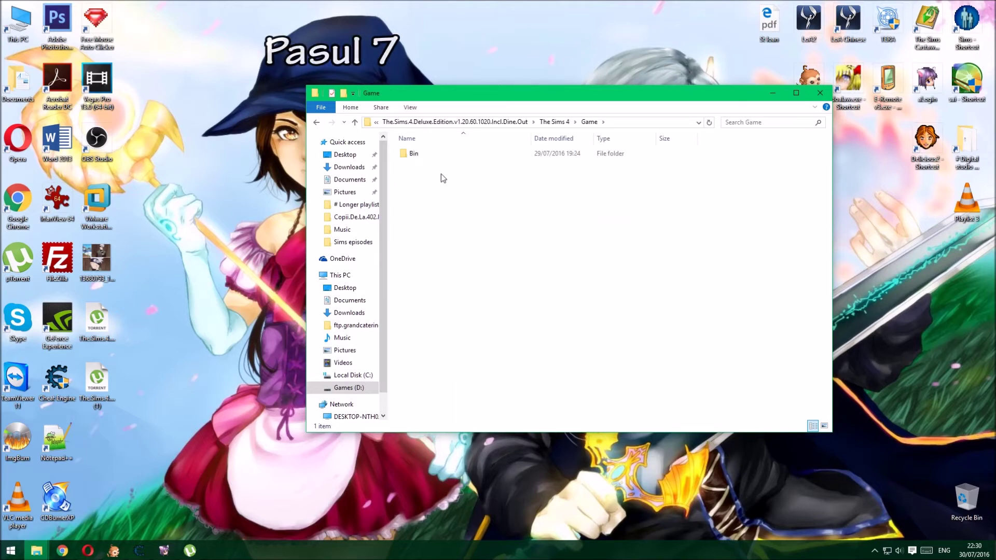
{"action": "double_click", "coordinate": [433, 154]}
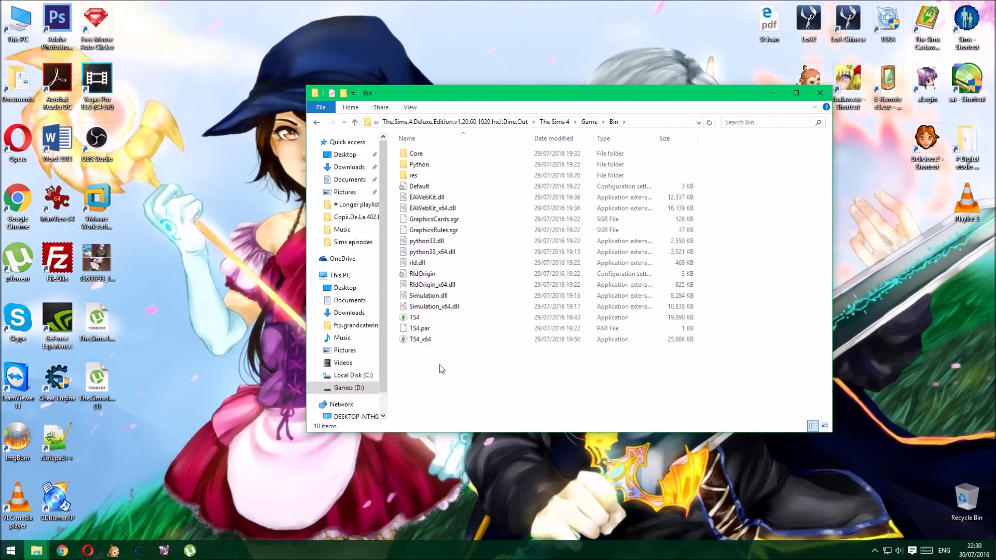
Copy the TS4_x64 application and paste it as a shortcut on the desktop
{"action": "left_click", "coordinate": [426, 342]}
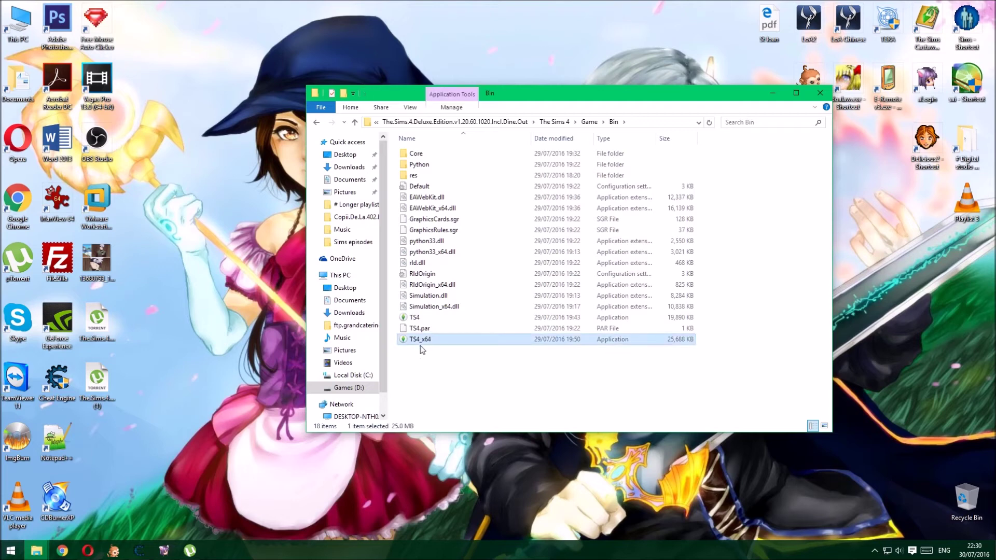
{"action": "right_click", "coordinate": [434, 344]}
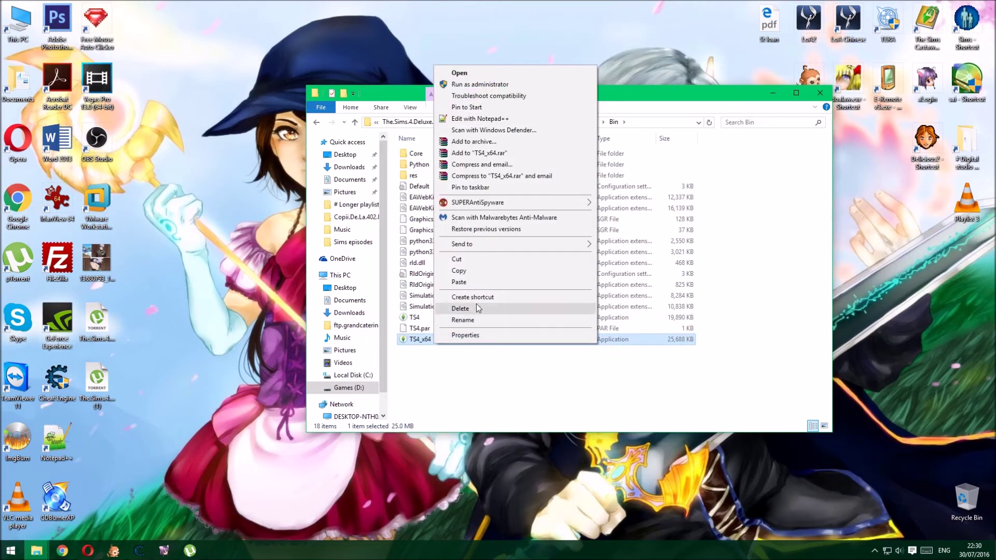
{"action": "left_click", "coordinate": [476, 270]}
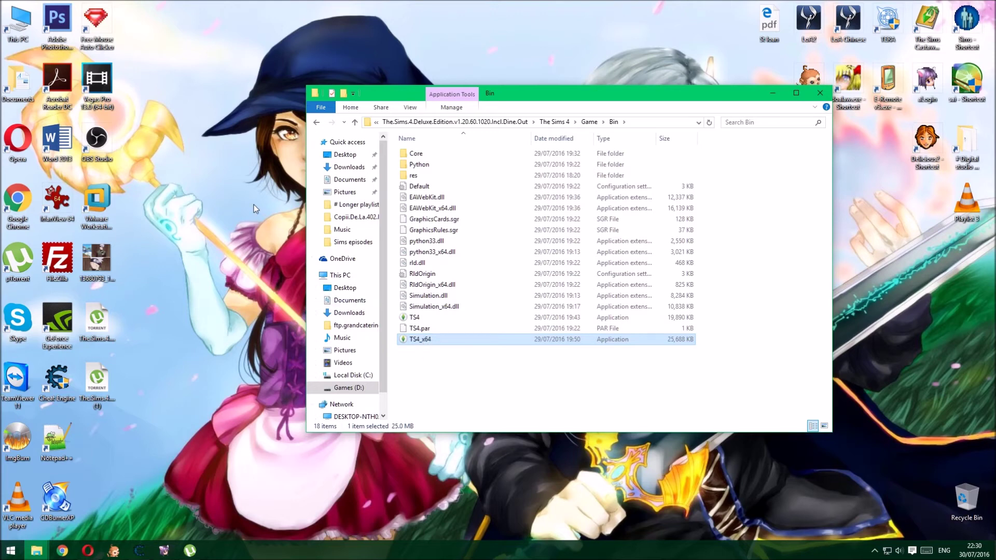
{"action": "right_click", "coordinate": [242, 190]}
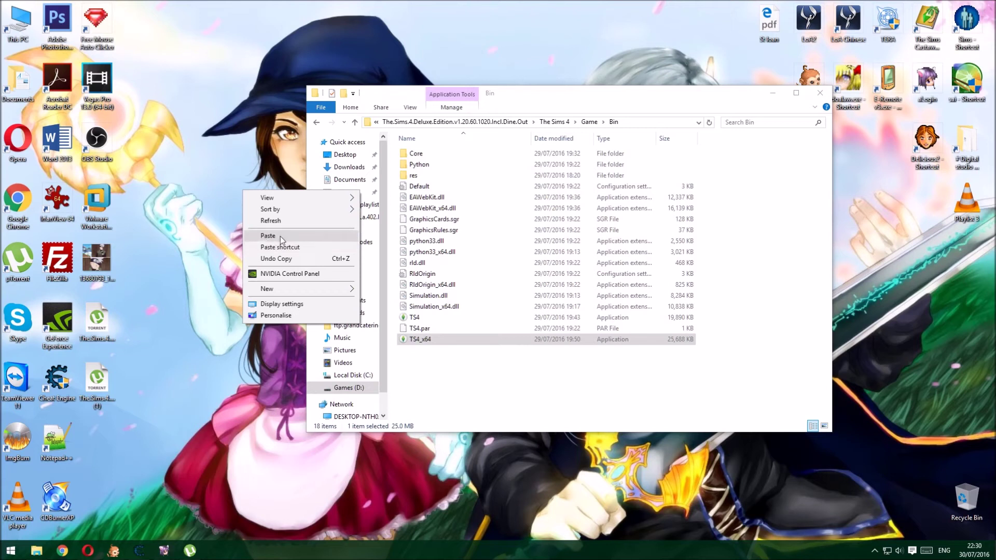
{"action": "left_click", "coordinate": [270, 247]}
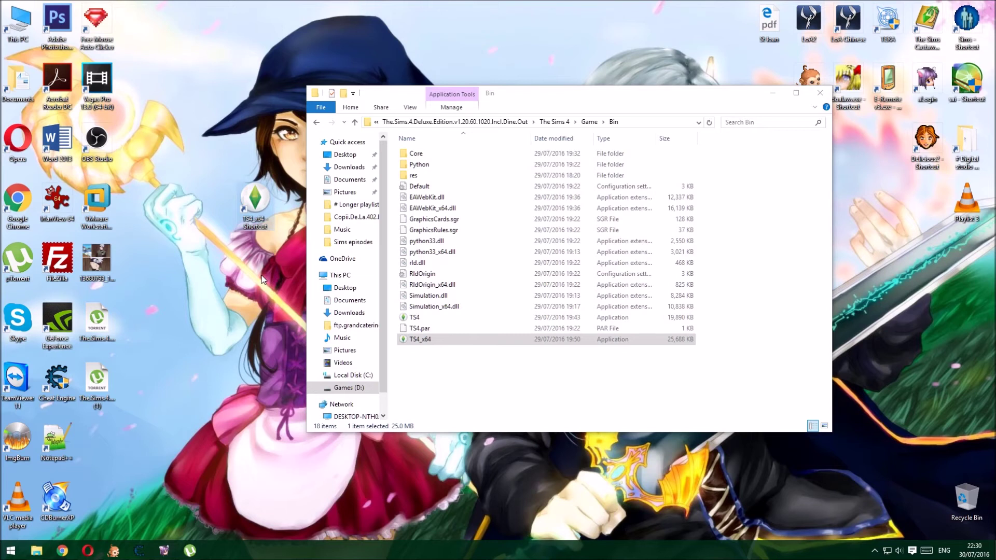
{"action": "left_click", "coordinate": [425, 317]}
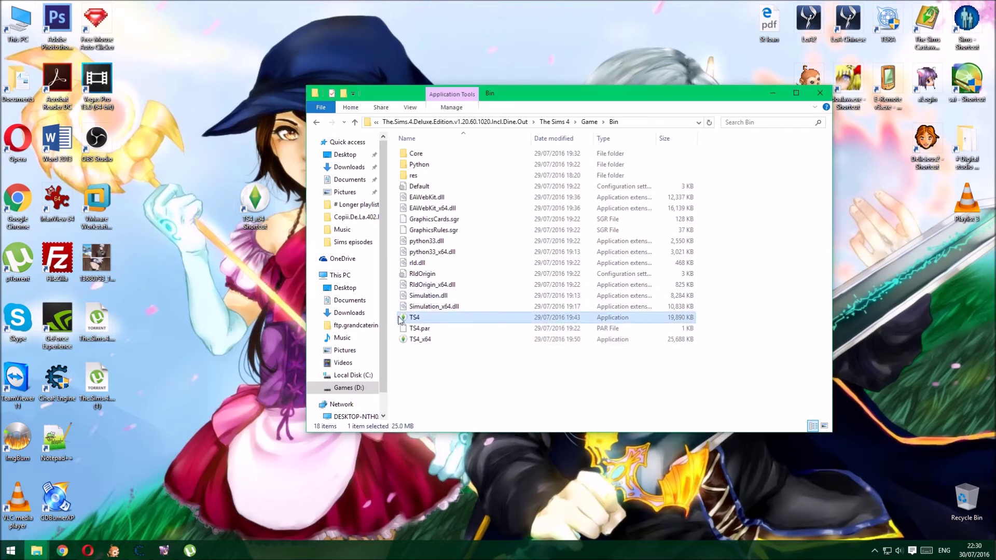
{"action": "left_click", "coordinate": [434, 386]}
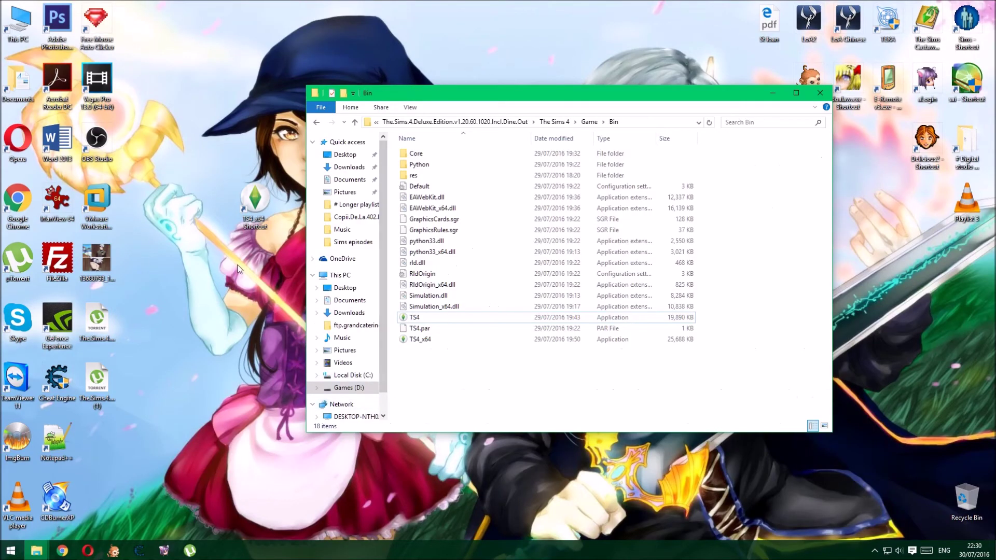
{"action": "left_click", "coordinate": [239, 268]}
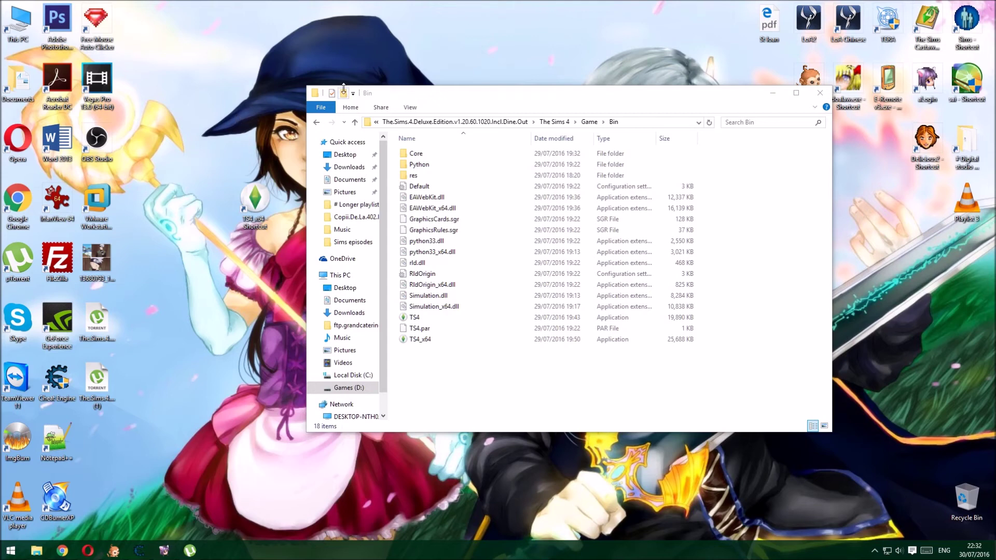
Return from the Bin folder to The Sims 4 installation folder and clear the selection
{"action": "left_click", "coordinate": [316, 122]}
{"action": "left_click", "coordinate": [331, 122]}
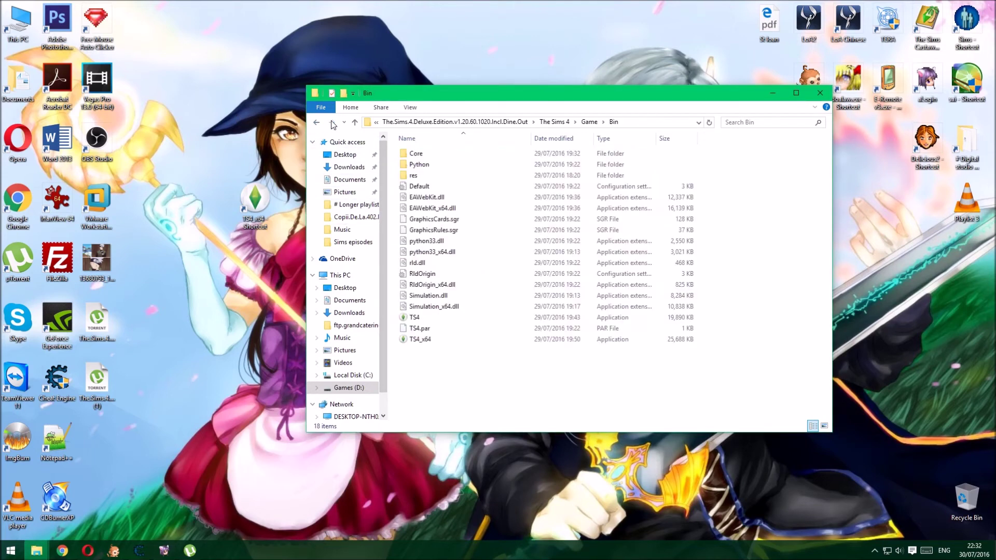
{"action": "left_click", "coordinate": [316, 122]}
{"action": "left_click", "coordinate": [315, 122]}
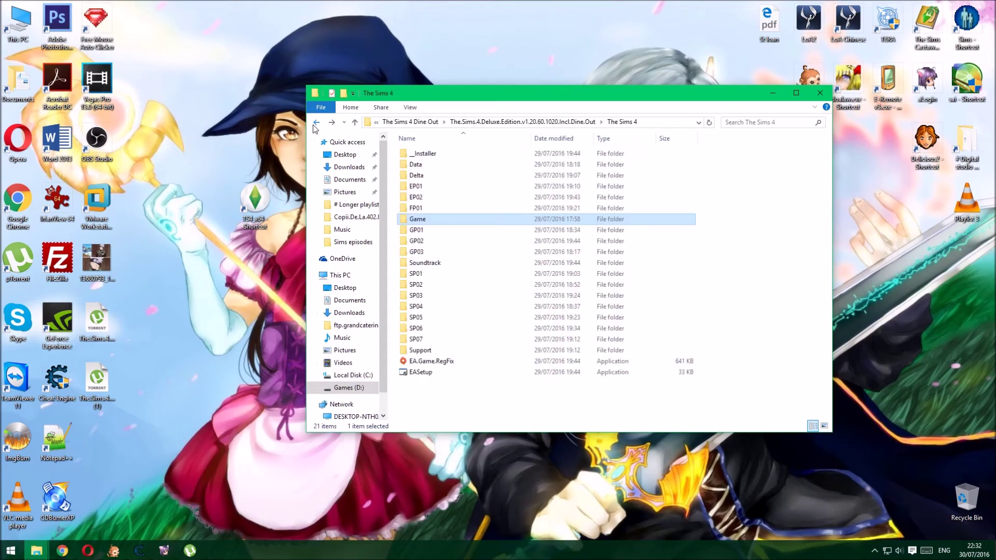
{"action": "left_click", "coordinate": [433, 402]}
Switch to Opera, open the MediaFire download page from The Sims 4 Ultimate Fix forum post, then minimize the browser
{"action": "left_click", "coordinate": [88, 550]}
{"action": "left_click", "coordinate": [856, 8]}
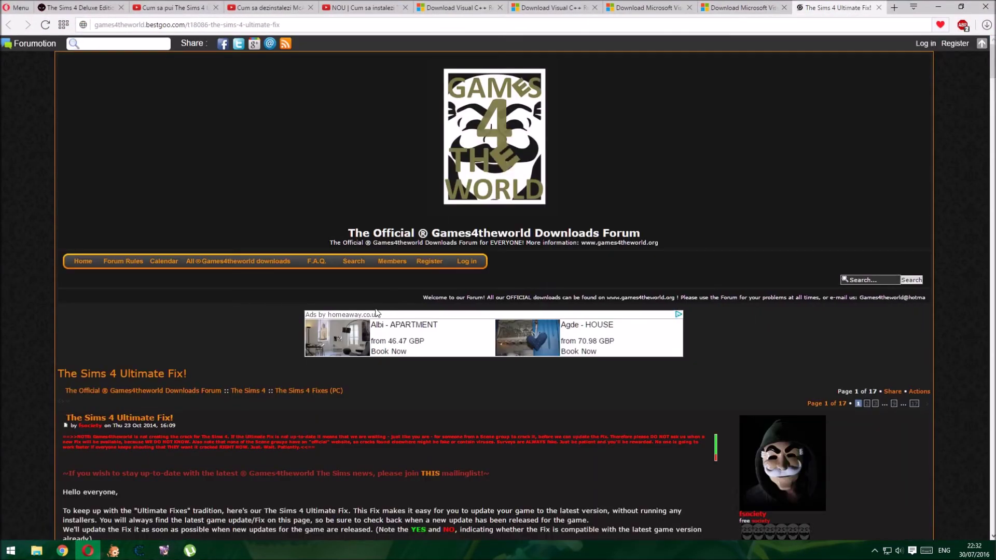
{"action": "scroll", "coordinate": [435, 365], "scroll_direction": "down", "scroll_amount": 4}
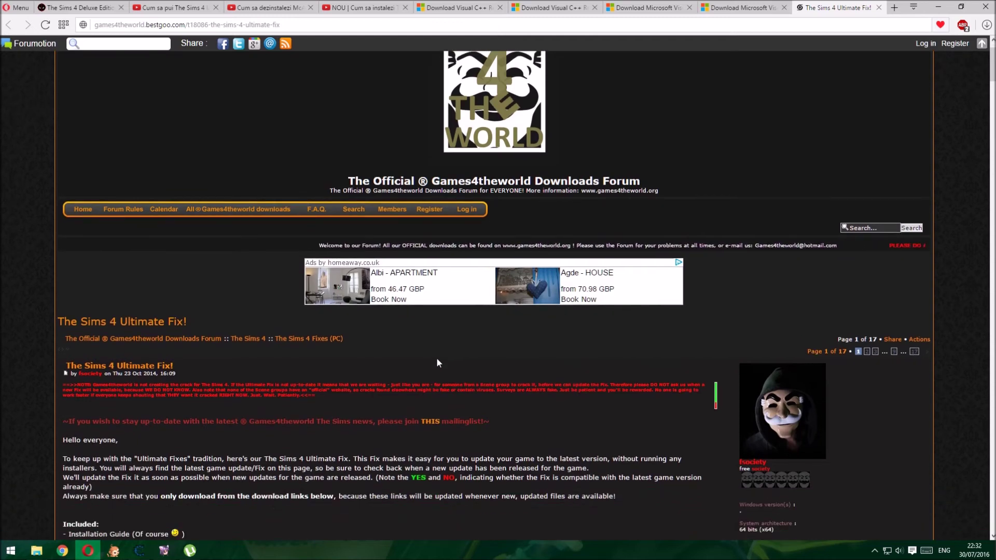
{"action": "scroll", "coordinate": [412, 362], "scroll_direction": "down", "scroll_amount": 6}
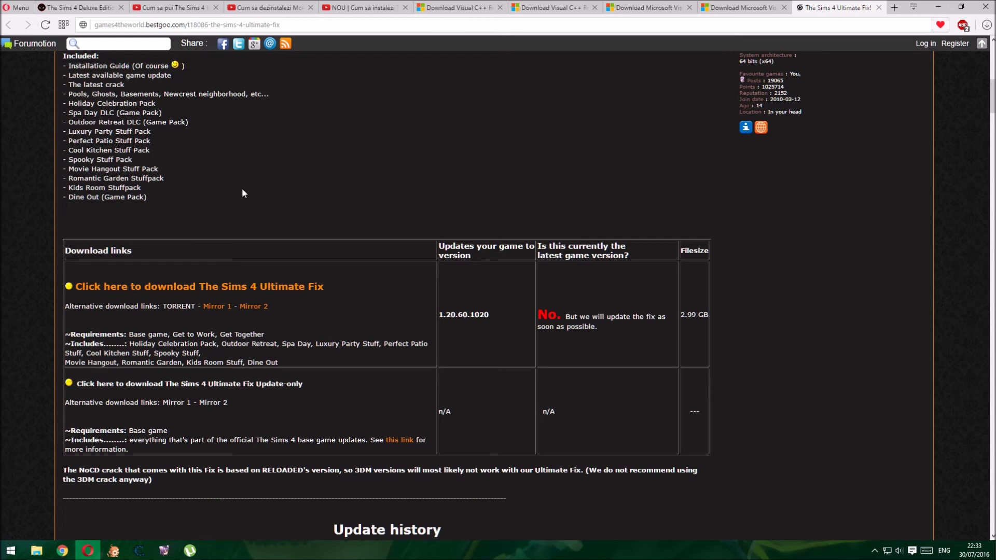
{"action": "scroll", "coordinate": [240, 181], "scroll_direction": "down", "scroll_amount": 1}
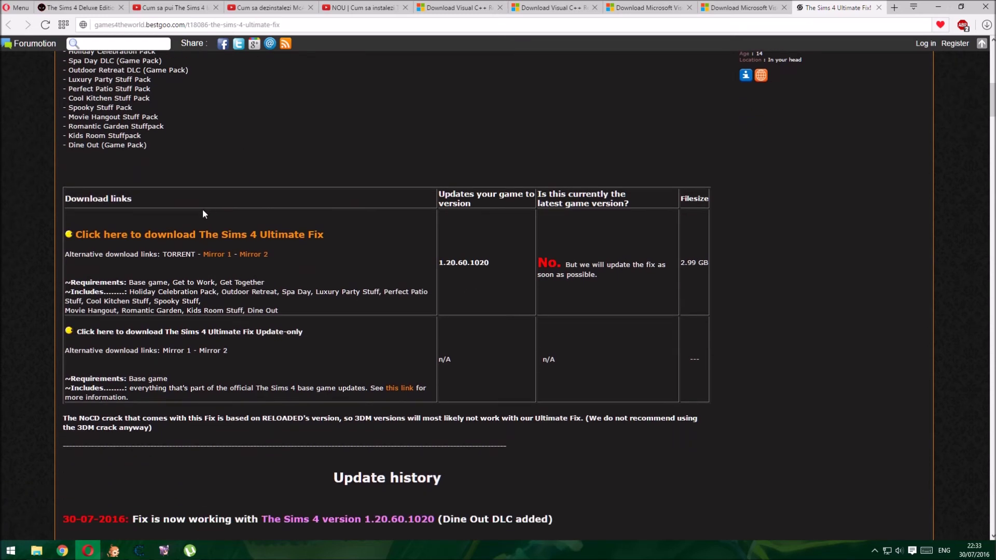
{"action": "left_click", "coordinate": [253, 235]}
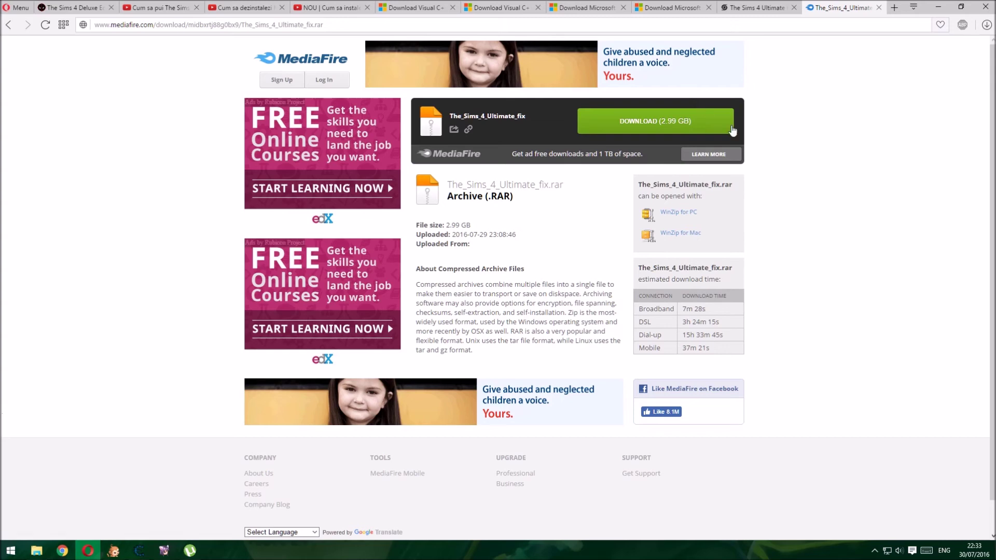
{"action": "left_click", "coordinate": [937, 7]}
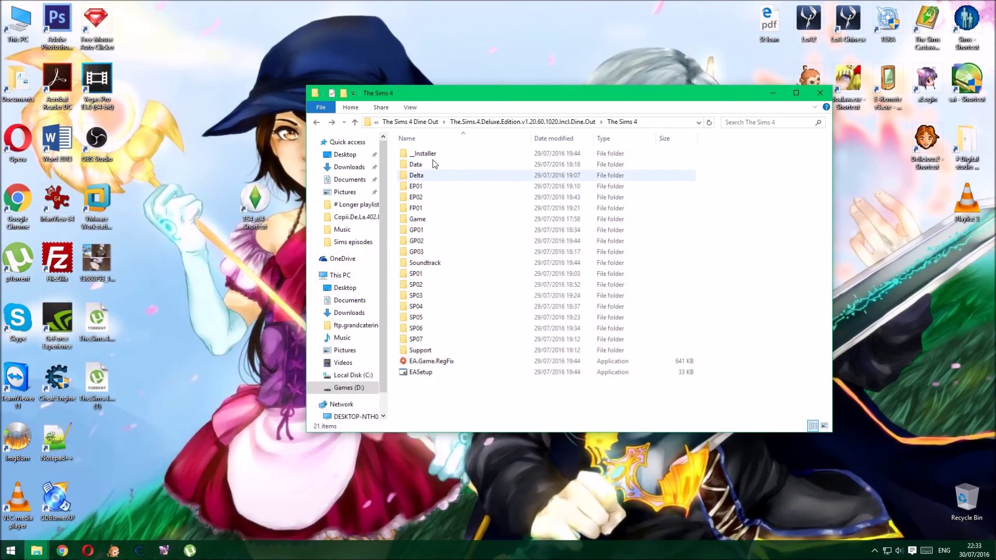
In a second File Explorer window, open the Deluxe Edition's The Sims 4 folder inside D:\# Games\The Sims 4 Dine Out
{"action": "left_click", "coordinate": [189, 120]}
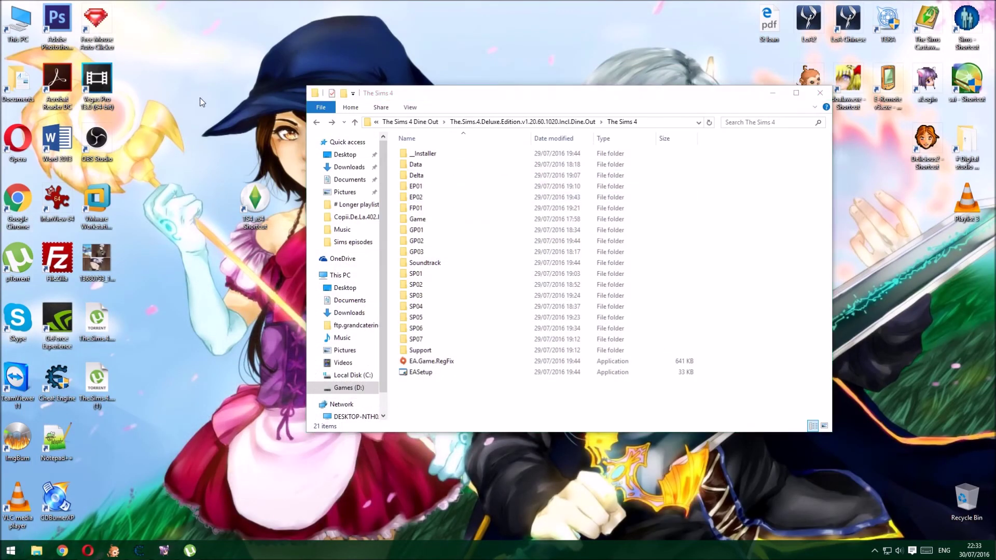
{"action": "double_click", "coordinate": [18, 20]}
{"action": "left_click_drag", "start_coordinate": [452, 105], "coordinate": [216, 172]}
{"action": "double_click", "coordinate": [362, 310]}
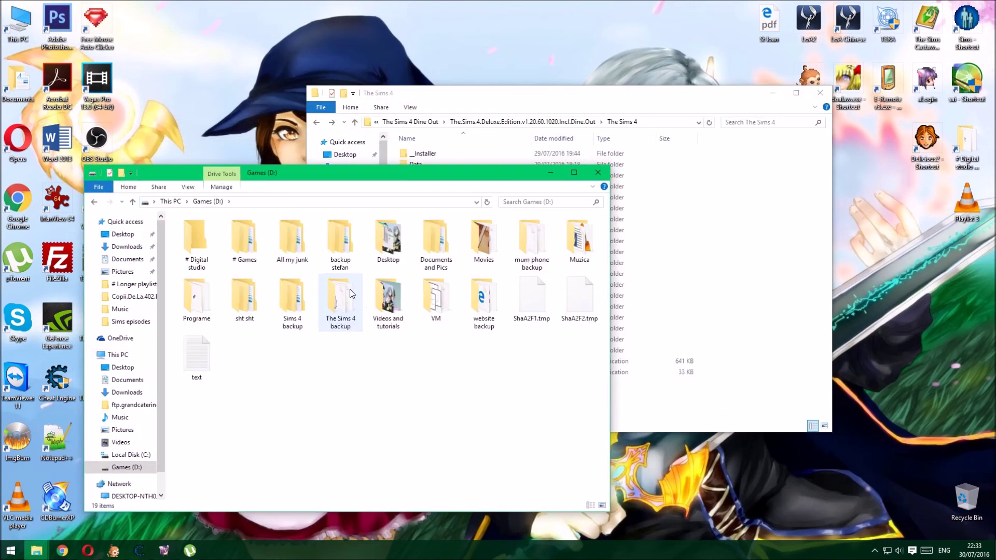
{"action": "double_click", "coordinate": [244, 260]}
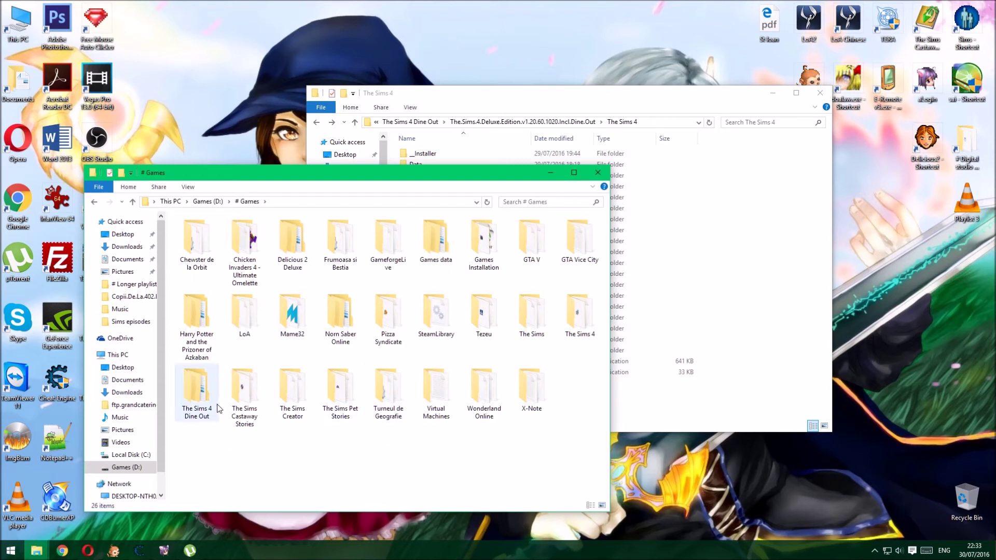
{"action": "double_click", "coordinate": [206, 388]}
{"action": "double_click", "coordinate": [285, 233]}
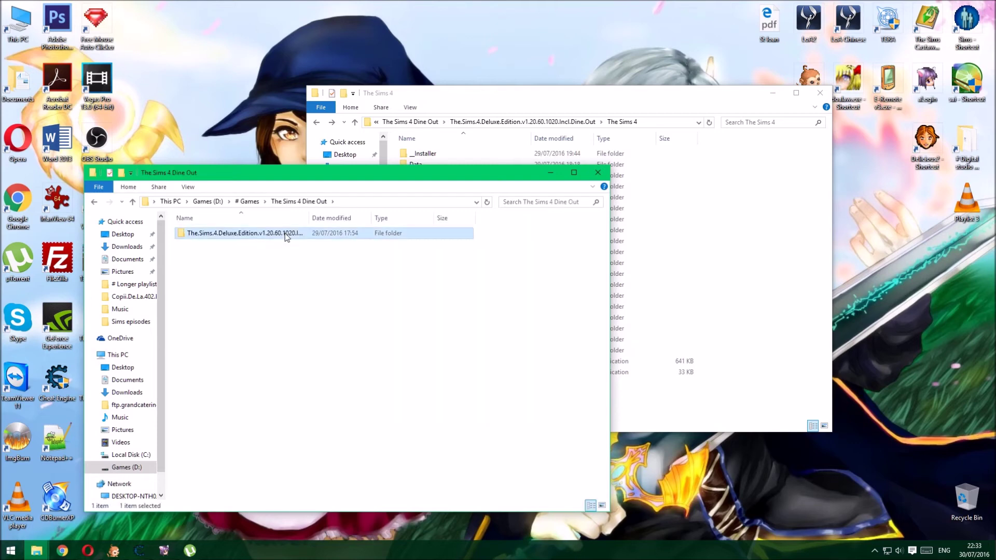
{"action": "double_click", "coordinate": [265, 236]}
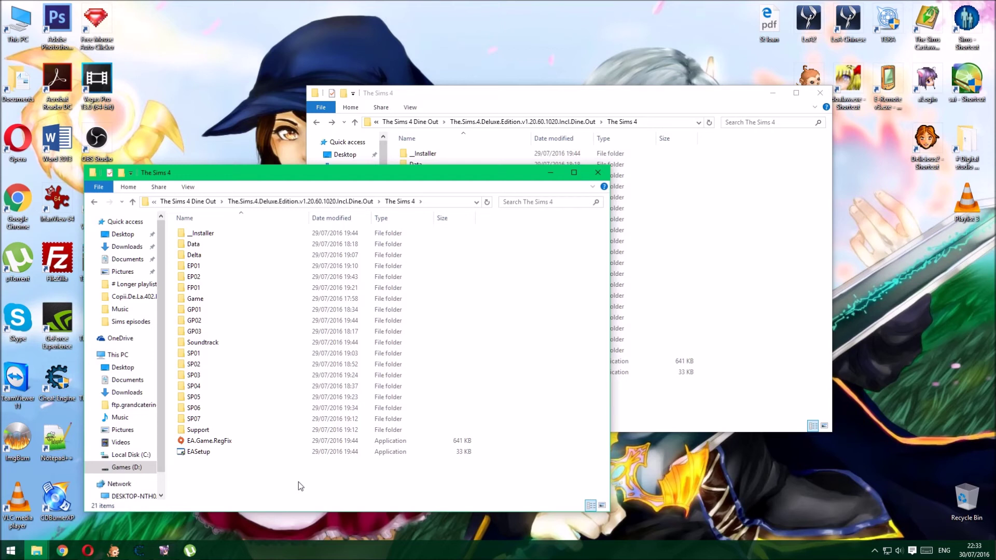
Go to D:\# Games\Games Installation and open the The_Sims_4_Ultimate_fix archive in WinRAR
{"action": "left_click", "coordinate": [197, 201]}
{"action": "left_click", "coordinate": [208, 202]}
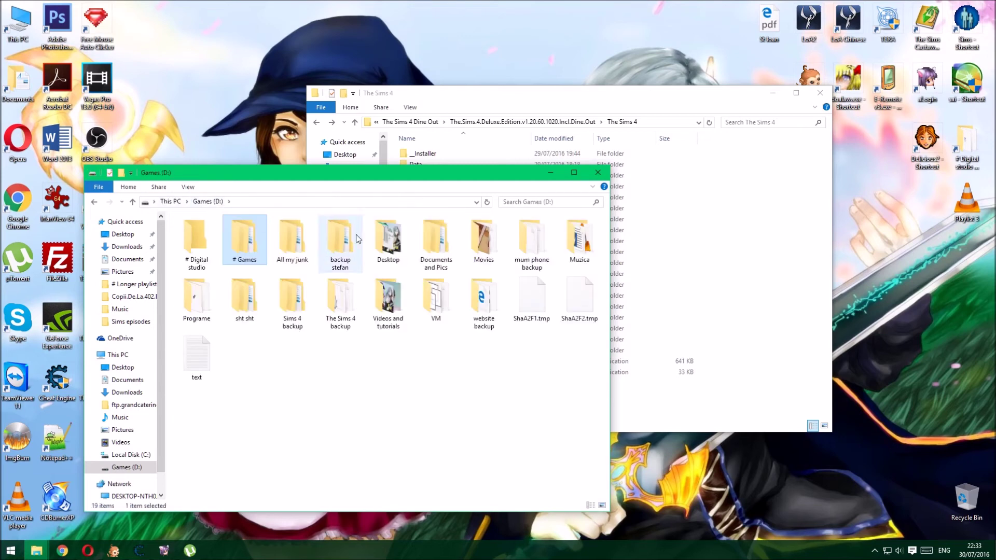
{"action": "double_click", "coordinate": [251, 254]}
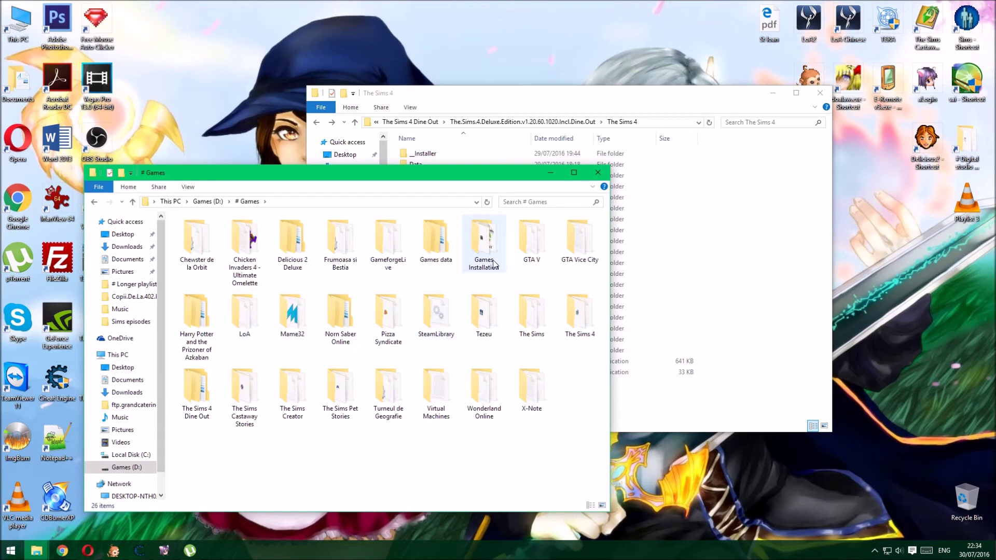
{"action": "double_click", "coordinate": [488, 242]}
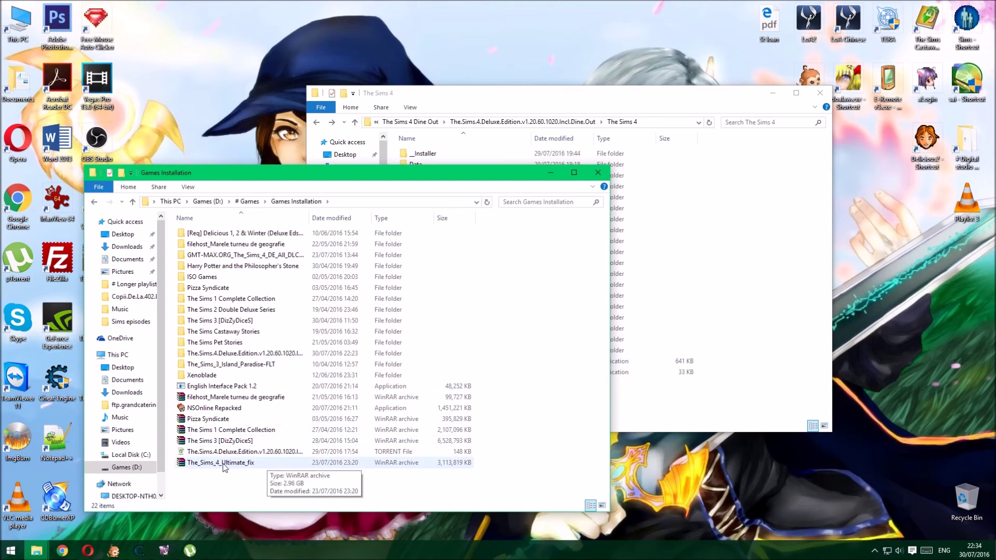
{"action": "double_click", "coordinate": [246, 465]}
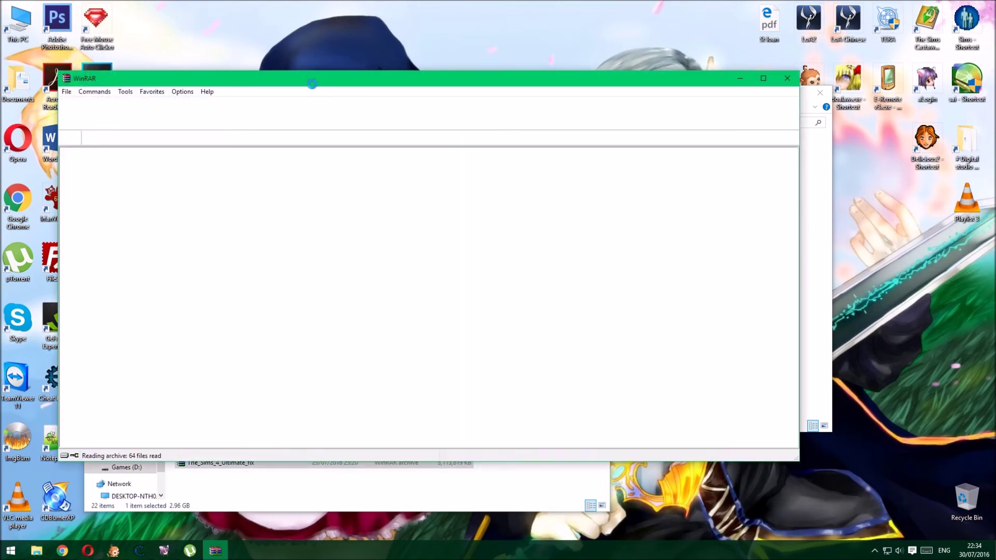
{"action": "left_click_drag", "start_coordinate": [311, 83], "coordinate": [304, 49]}
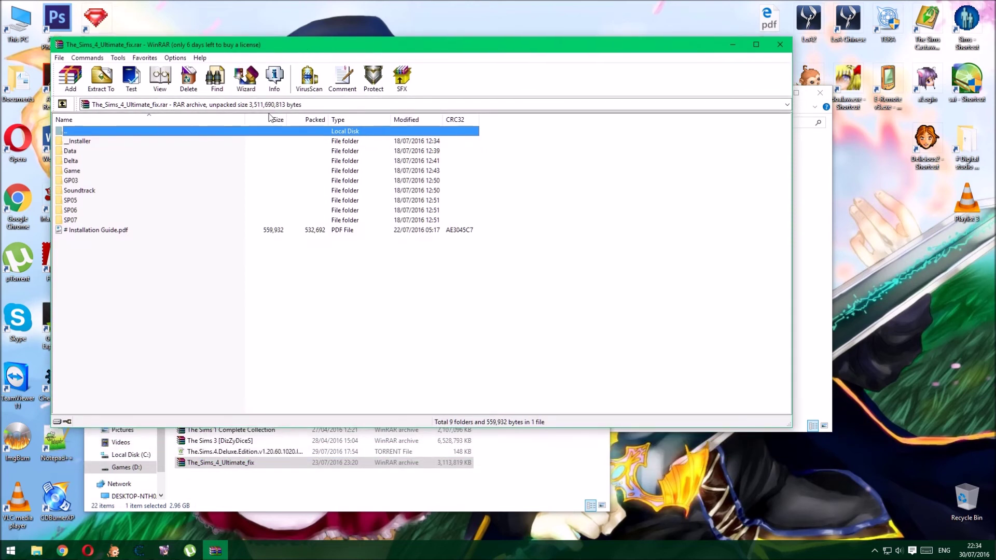
Select all folders in the archive except # Installation Guide.pdf and open the options for extracting them to a specified folder
{"action": "left_click_drag", "start_coordinate": [124, 298], "coordinate": [69, 143]}
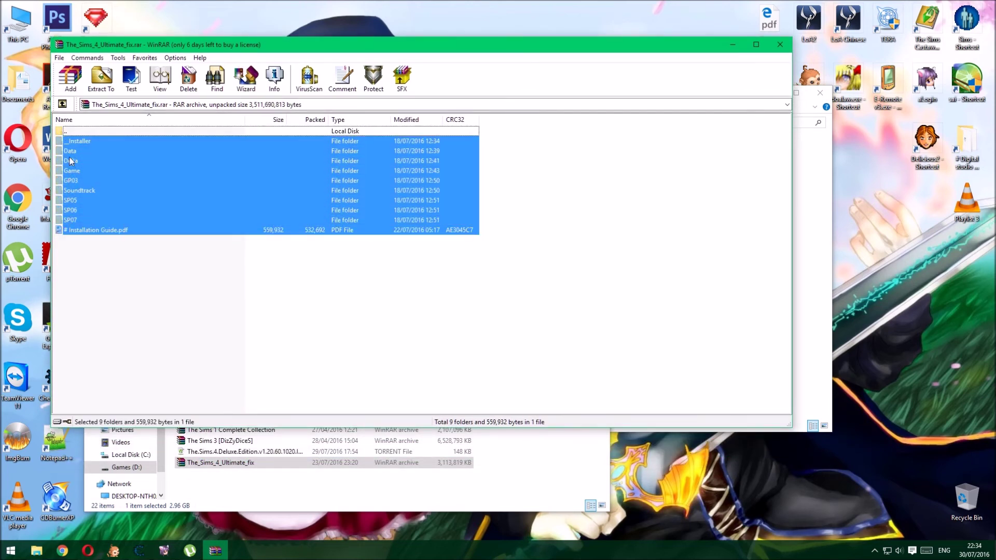
{"action": "left_click", "coordinate": [83, 230], "text": "ctrl"}
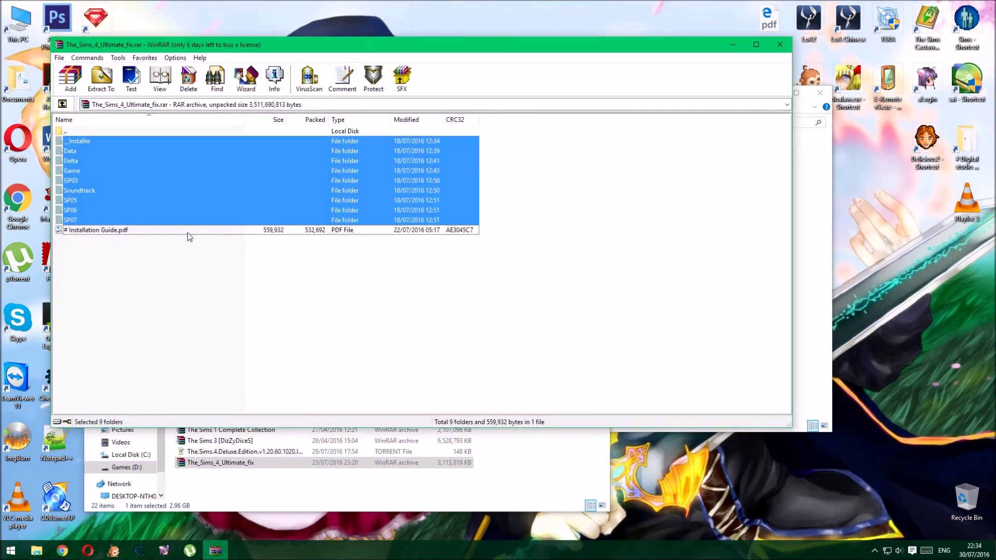
{"action": "right_click", "coordinate": [92, 141]}
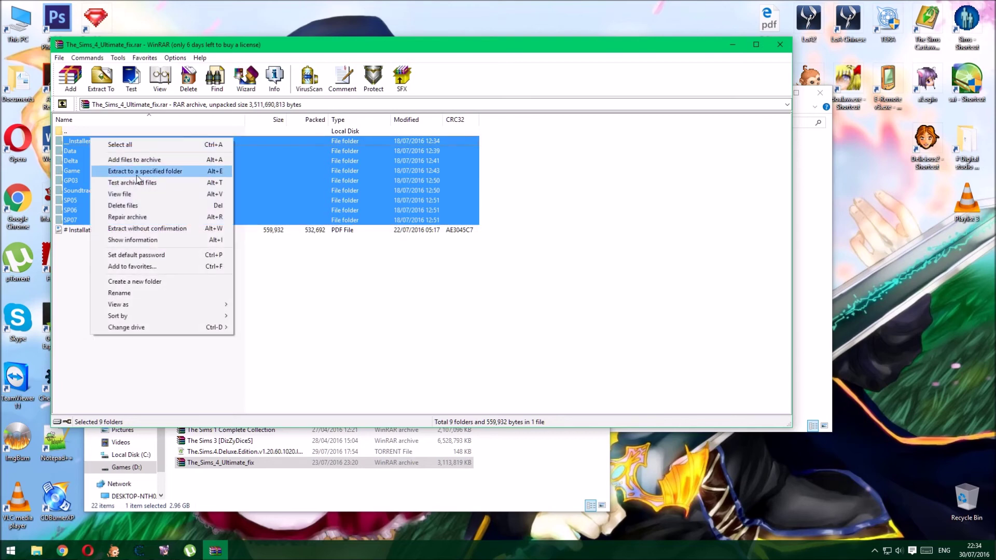
{"action": "left_click", "coordinate": [171, 170]}
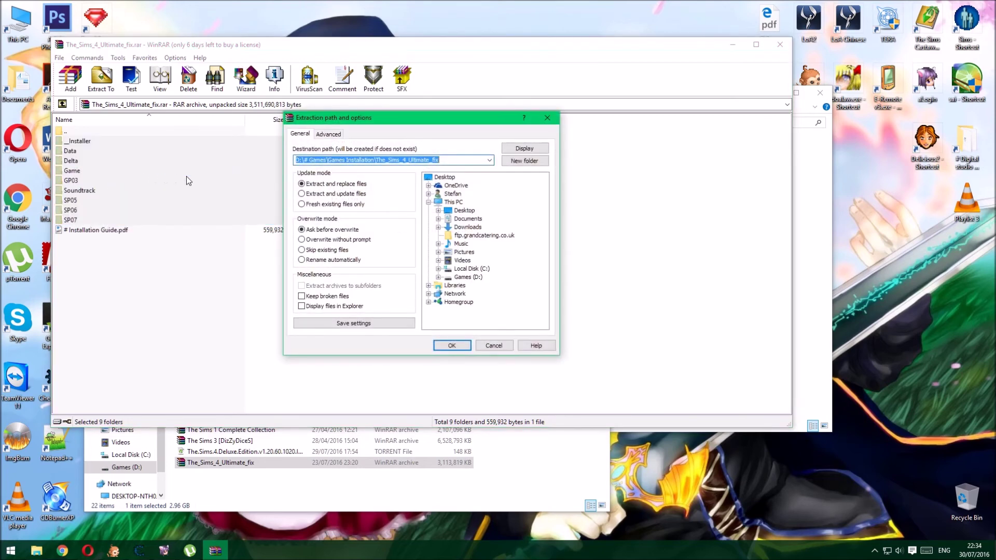
Choose the Deluxe Edition's The Sims 4 folder inside D:\# Games\The Sims 4 Dine Out as the extraction destination, and cancel the extraction
{"action": "left_click", "coordinate": [470, 278]}
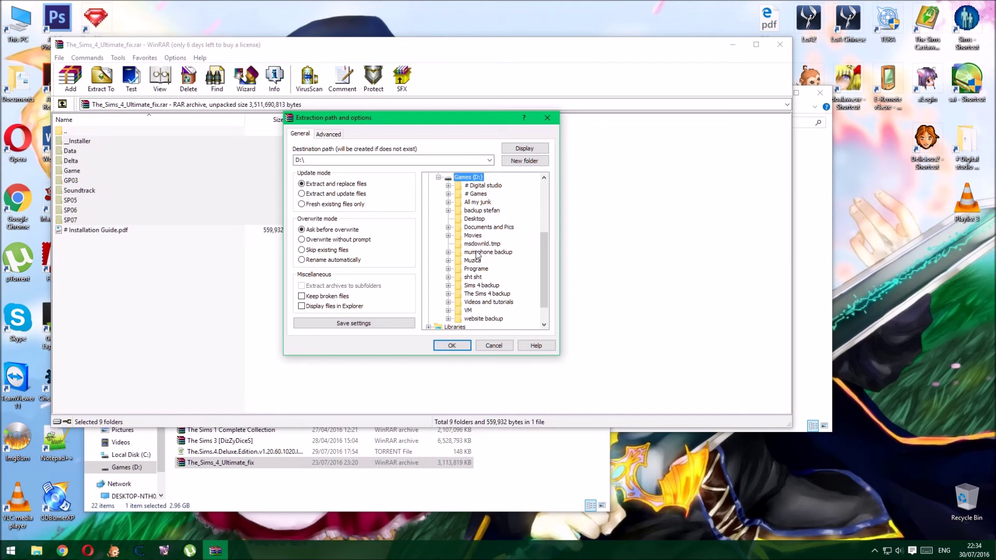
{"action": "left_click", "coordinate": [482, 194]}
{"action": "scroll", "coordinate": [485, 196], "scroll_direction": "down", "scroll_amount": 4}
{"action": "left_click", "coordinate": [501, 238]}
{"action": "left_click", "coordinate": [510, 245]}
{"action": "left_click", "coordinate": [506, 252]}
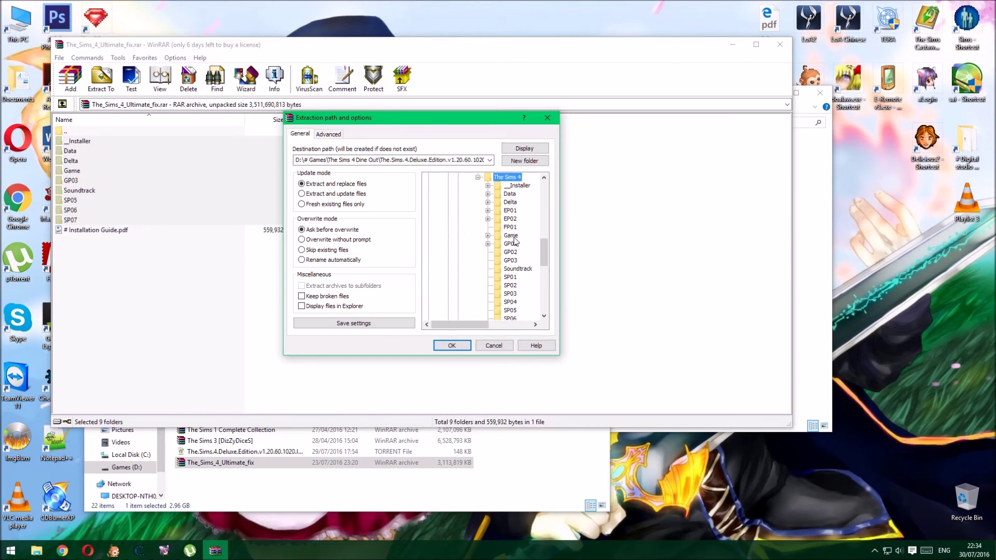
{"action": "left_click_drag", "start_coordinate": [546, 263], "coordinate": [546, 239]}
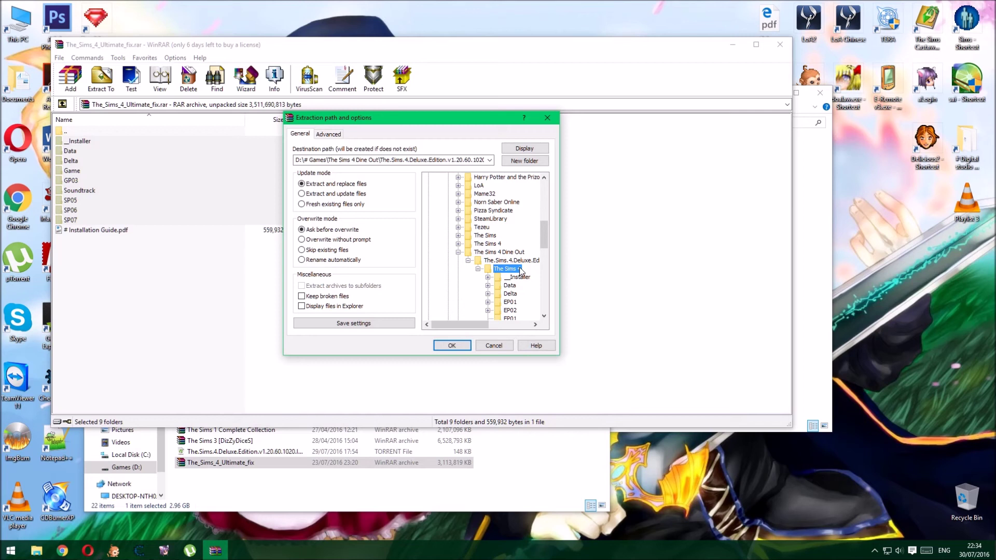
{"action": "left_click_drag", "start_coordinate": [545, 243], "coordinate": [547, 265]}
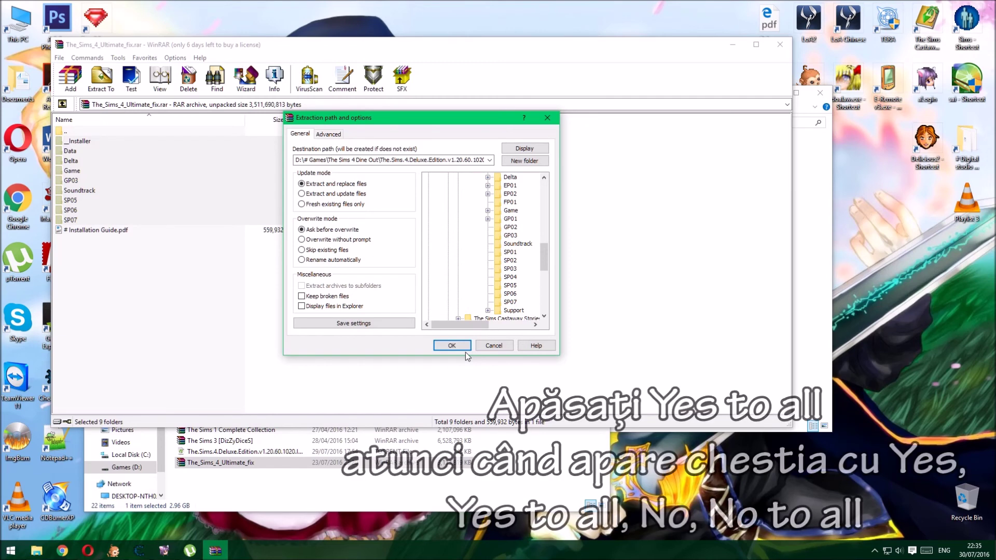
{"action": "left_click", "coordinate": [500, 347]}
Close the Ultimate Fix archive and minimize the Games Installation window
{"action": "left_click", "coordinate": [612, 176]}
{"action": "left_click", "coordinate": [779, 44]}
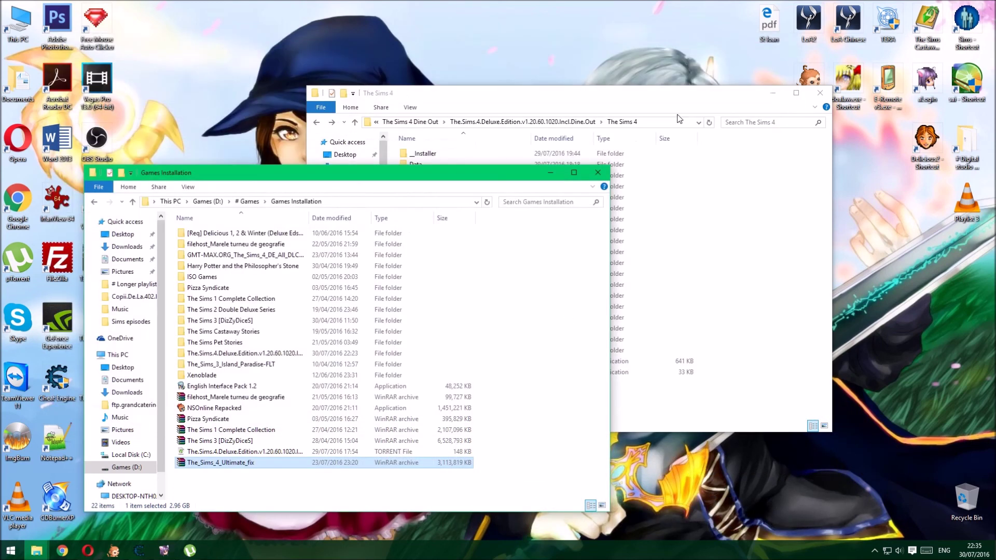
{"action": "left_click", "coordinate": [520, 256]}
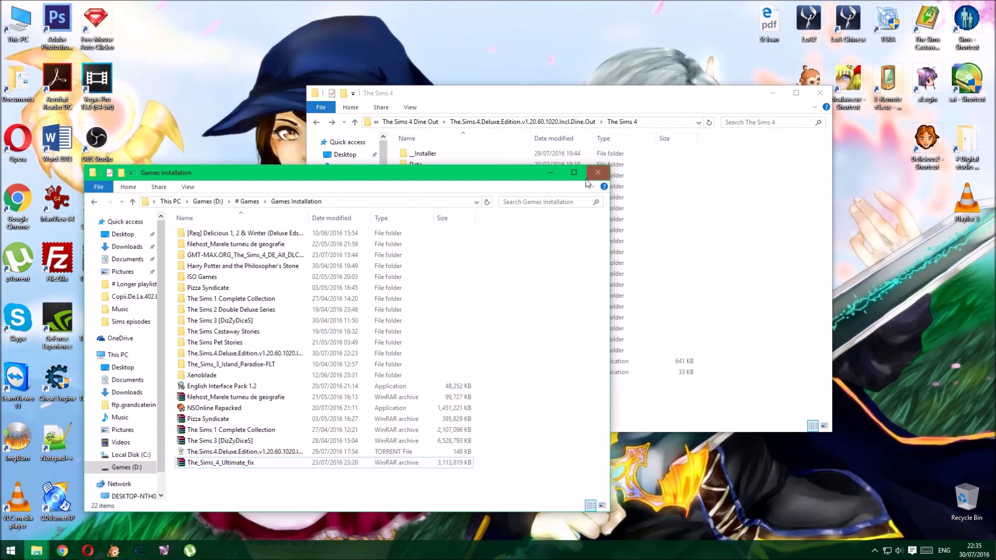
{"action": "left_click", "coordinate": [550, 174]}
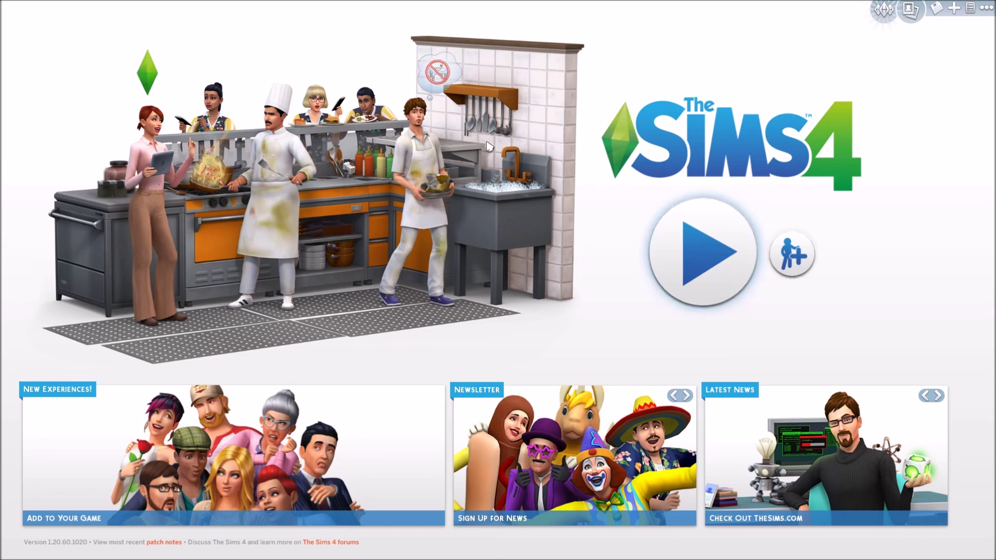
Exit The Sims 4 from its main screen and confirm leaving the game
{"action": "left_click", "coordinate": [986, 8]}
{"action": "left_click", "coordinate": [525, 395]}
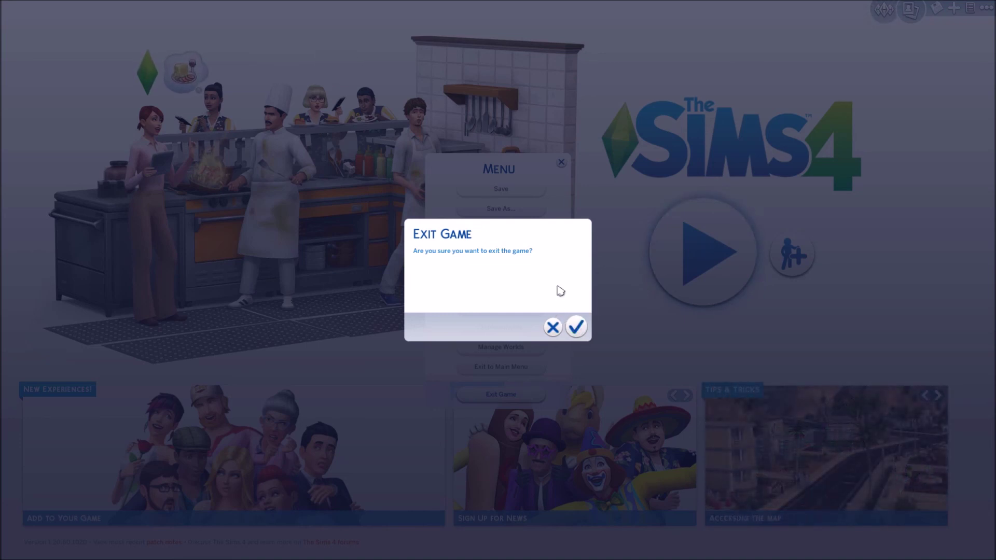
{"action": "left_click", "coordinate": [576, 326]}
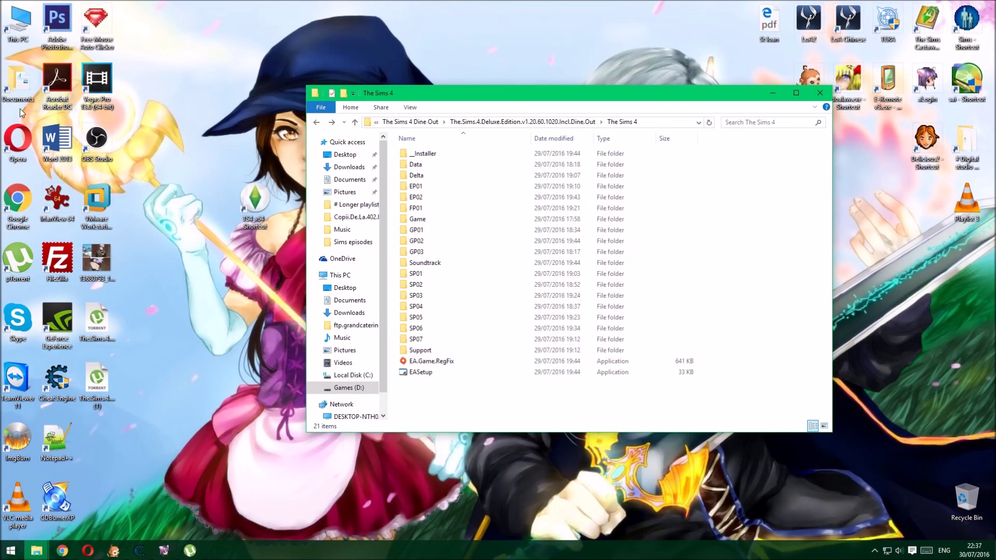
Open Documents\Electronic Arts and D:\Sims 4 backup in two separate File Explorer windows
{"action": "double_click", "coordinate": [18, 82]}
{"action": "left_click_drag", "start_coordinate": [347, 185], "coordinate": [349, 169]}
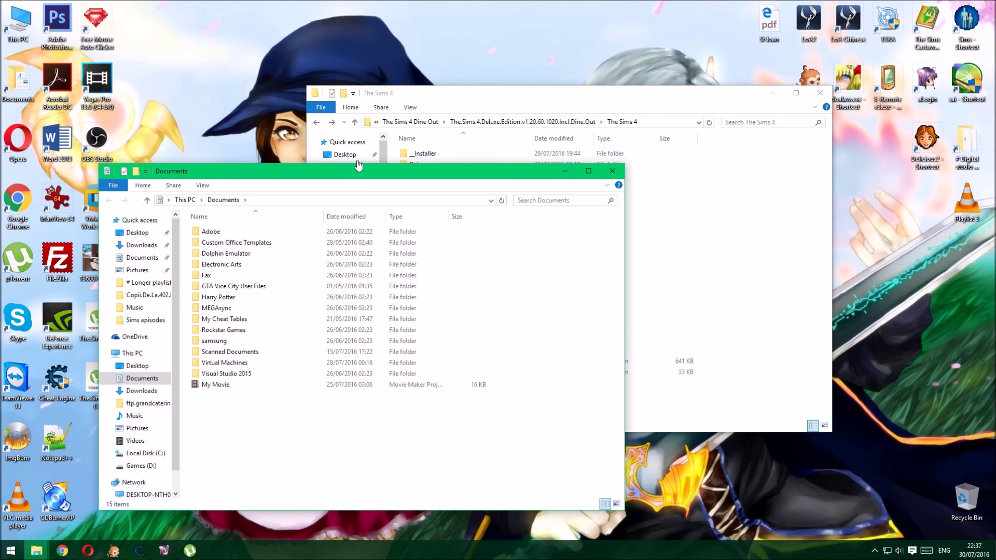
{"action": "left_click", "coordinate": [408, 124]}
{"action": "left_click", "coordinate": [392, 122]}
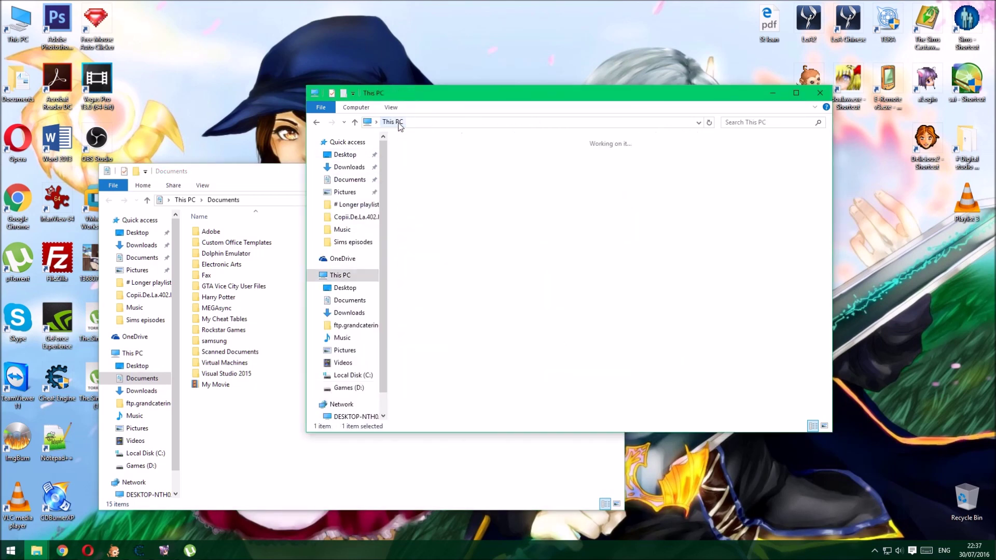
{"action": "left_click", "coordinate": [569, 246]}
{"action": "double_click", "coordinate": [571, 244]}
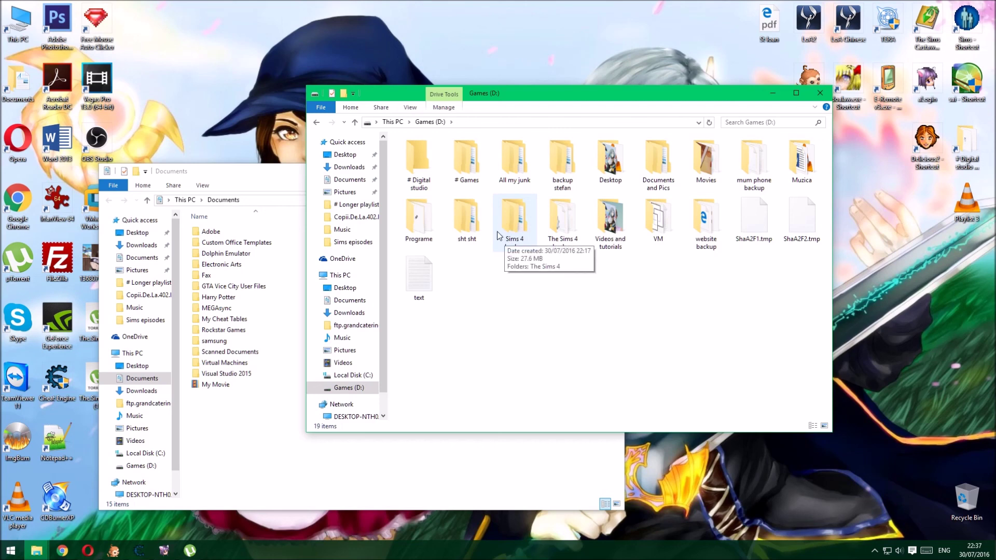
{"action": "double_click", "coordinate": [221, 264]}
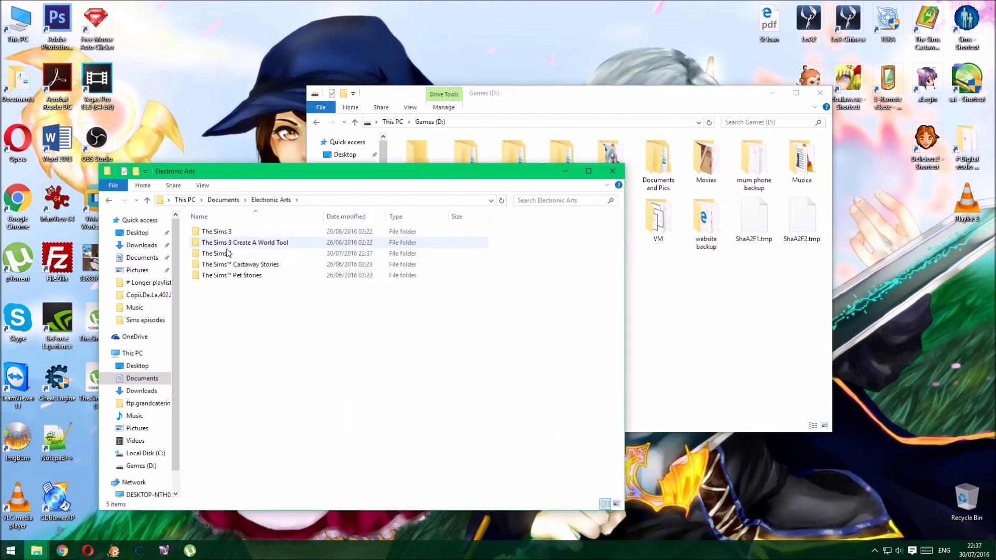
{"action": "left_click", "coordinate": [565, 227]}
{"action": "double_click", "coordinate": [514, 218]}
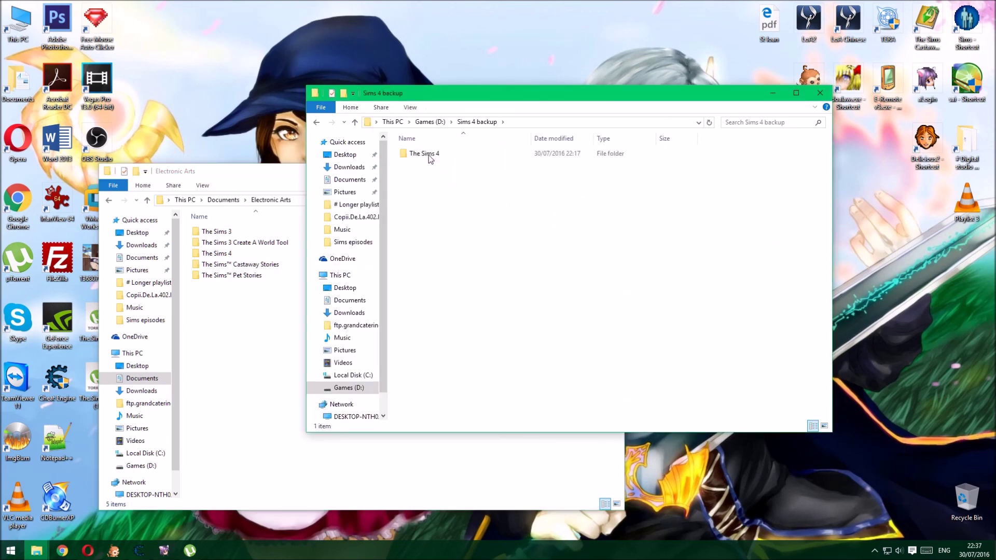
Copy The Sims 4 folder from Sims 4 backup into Documents\Electronic Arts, replacing the files in the destination
{"action": "left_click", "coordinate": [429, 154]}
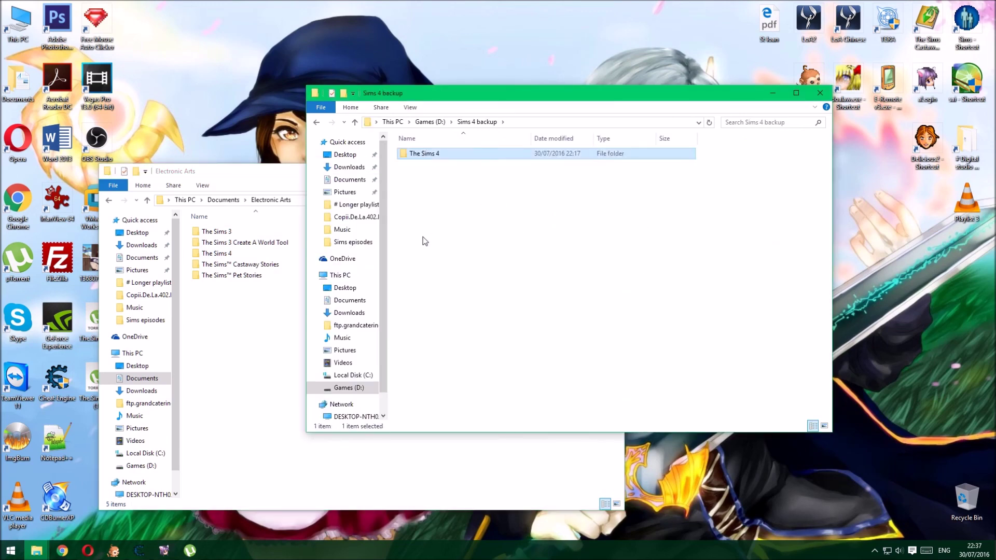
{"action": "right_click", "coordinate": [453, 152]}
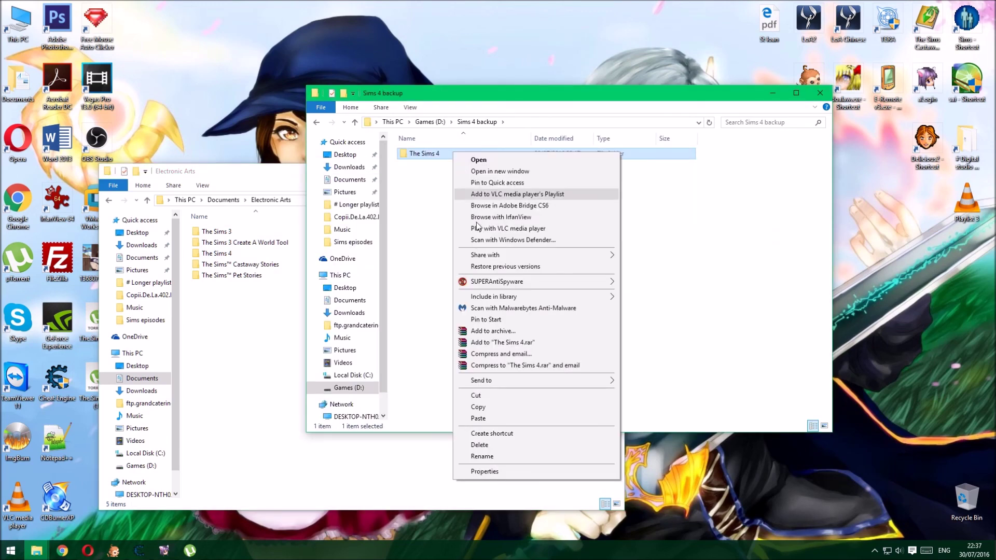
{"action": "left_click", "coordinate": [484, 409]}
{"action": "left_click", "coordinate": [270, 357]}
{"action": "right_click", "coordinate": [251, 333]}
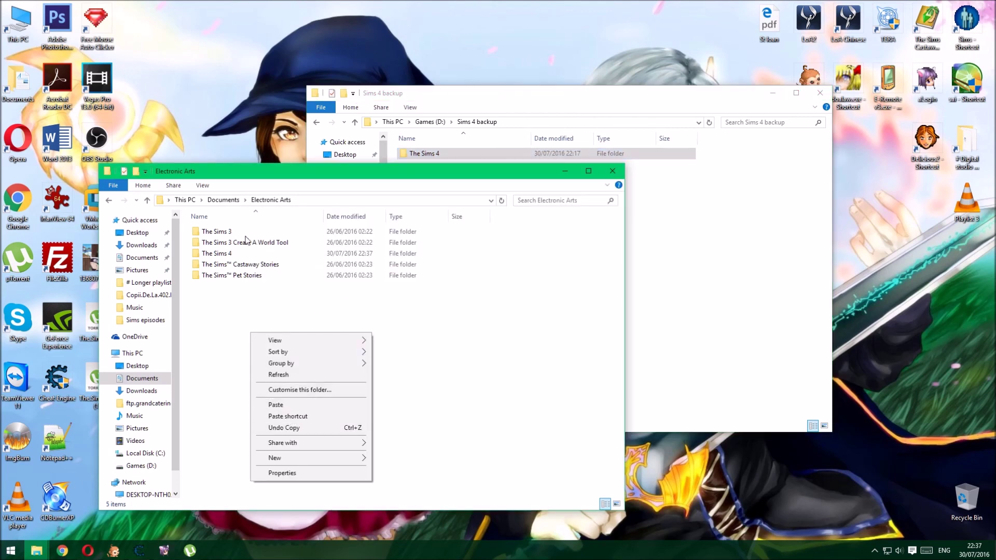
{"action": "left_click", "coordinate": [282, 405]}
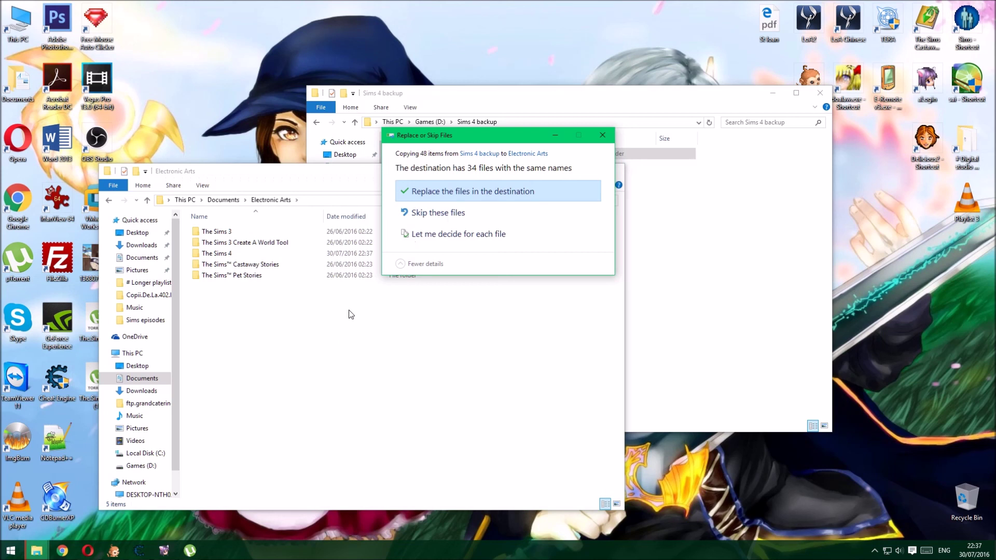
{"action": "left_click", "coordinate": [443, 191]}
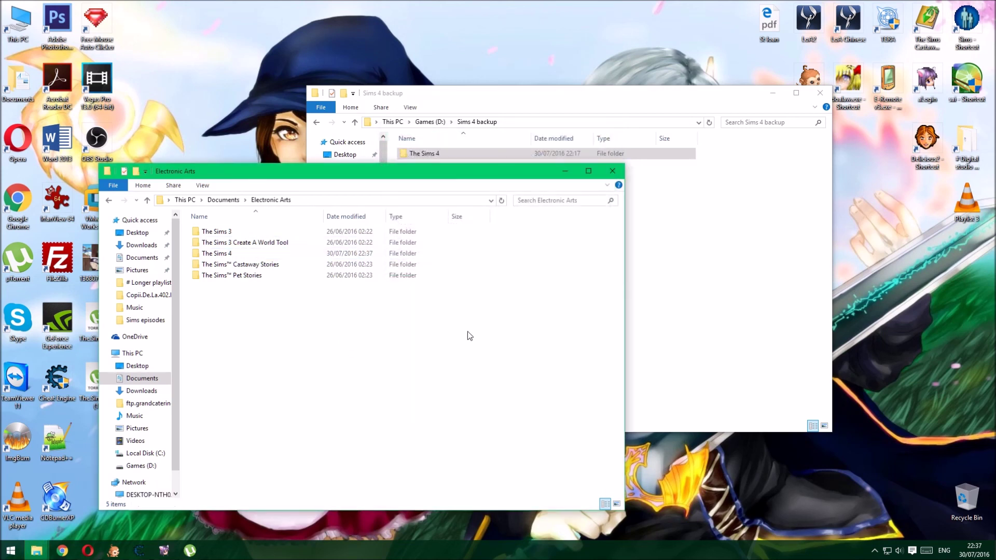
Clear the folder windows off the desktop and move the TS4_x64 shortcut to the top row, beside the PDF file
{"action": "left_click", "coordinate": [614, 174]}
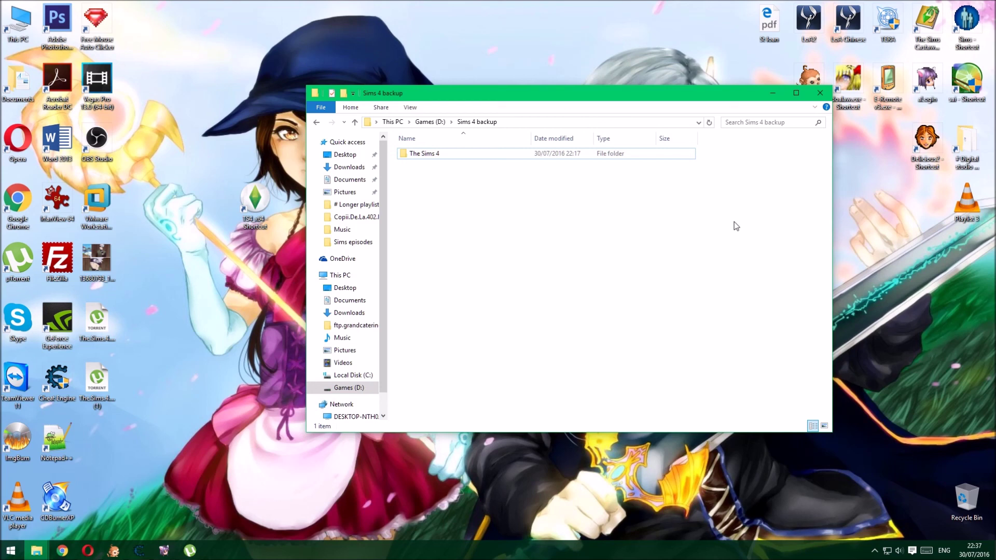
{"action": "left_click", "coordinate": [773, 95]}
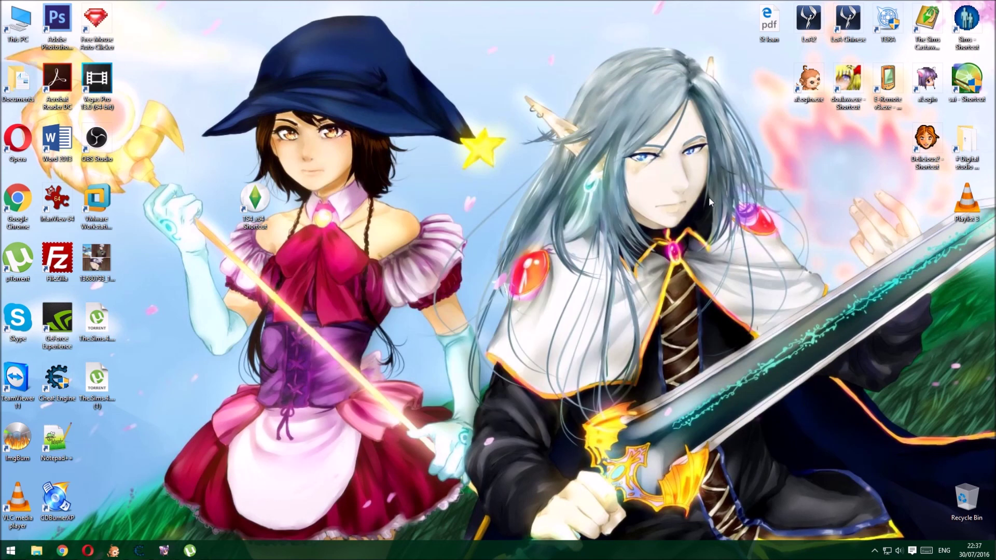
{"action": "left_click_drag", "start_coordinate": [257, 201], "coordinate": [728, 25]}
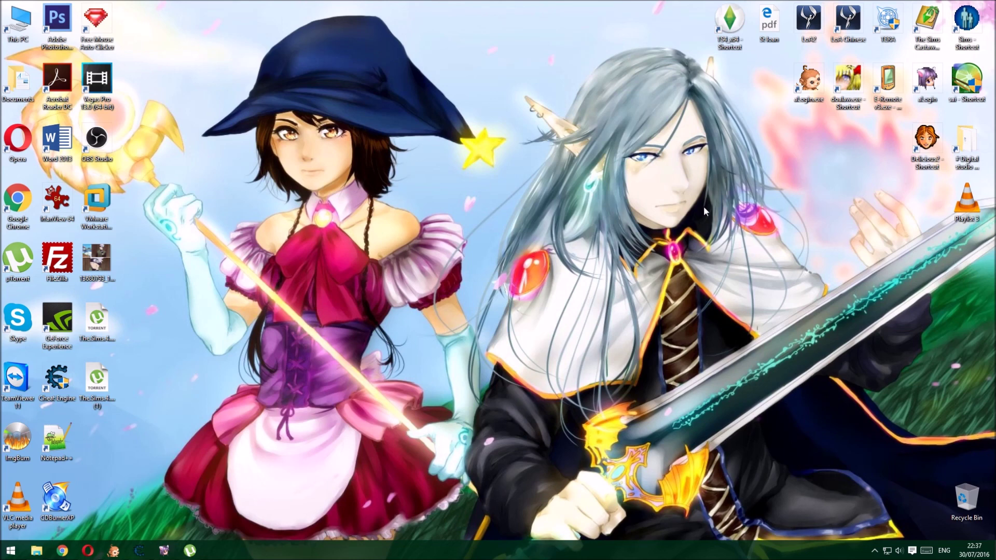